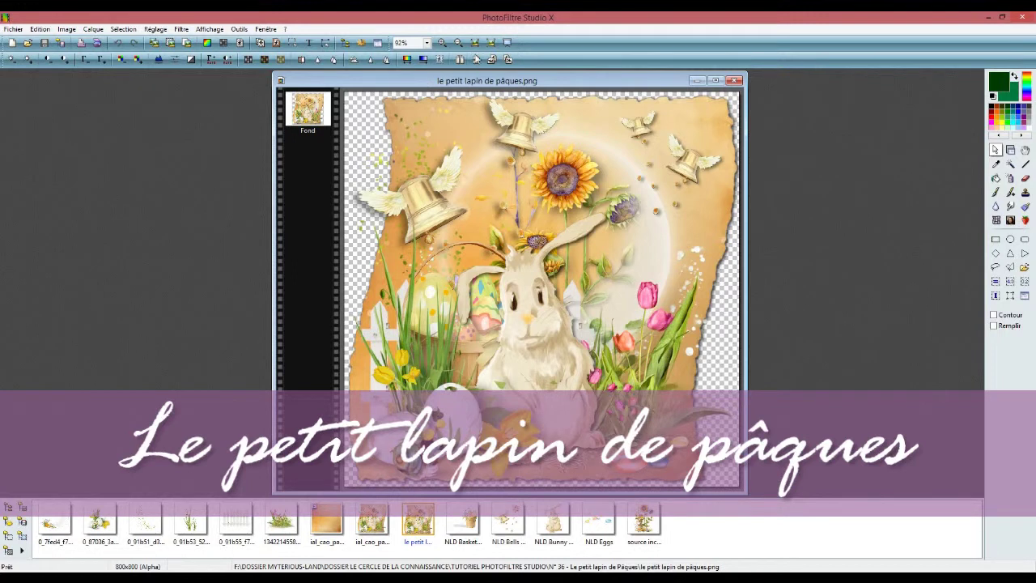
Close the finished rabbit picture and create a new transparent image of 800 x 800 pixels at 72 pixels/inch
click(734, 80)
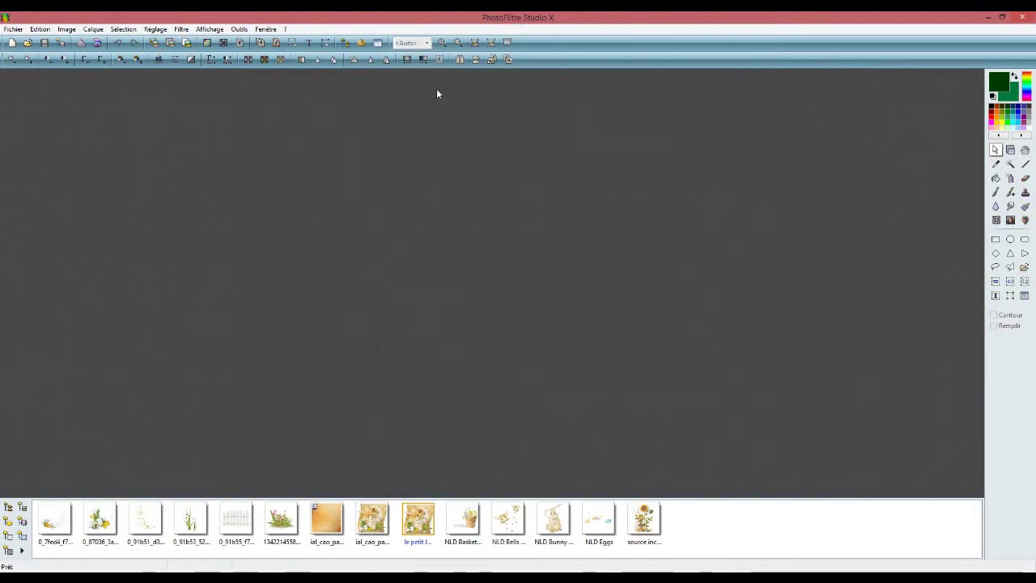
click(13, 29)
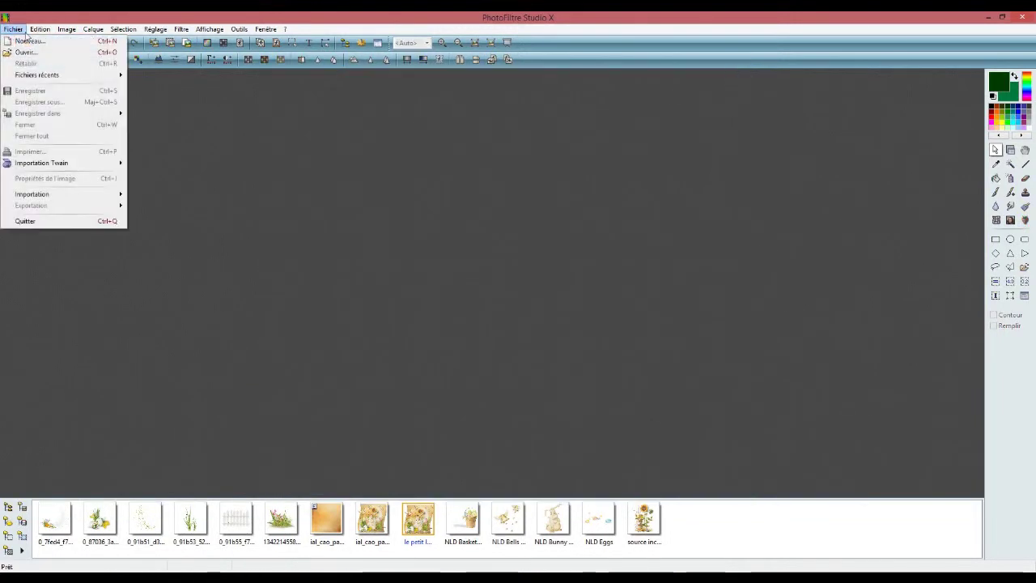
click(30, 41)
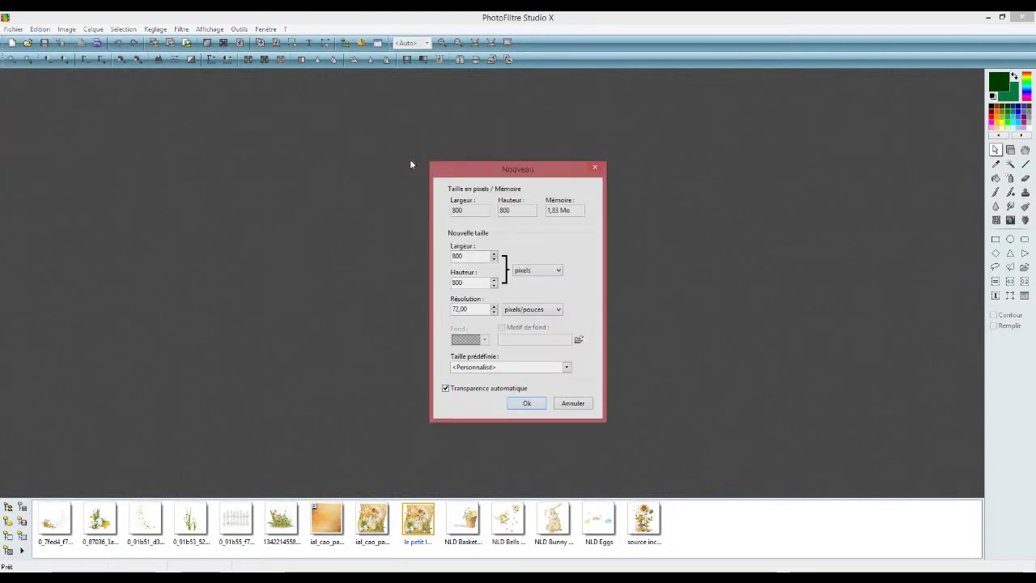
double_click(468, 255)
click(473, 281)
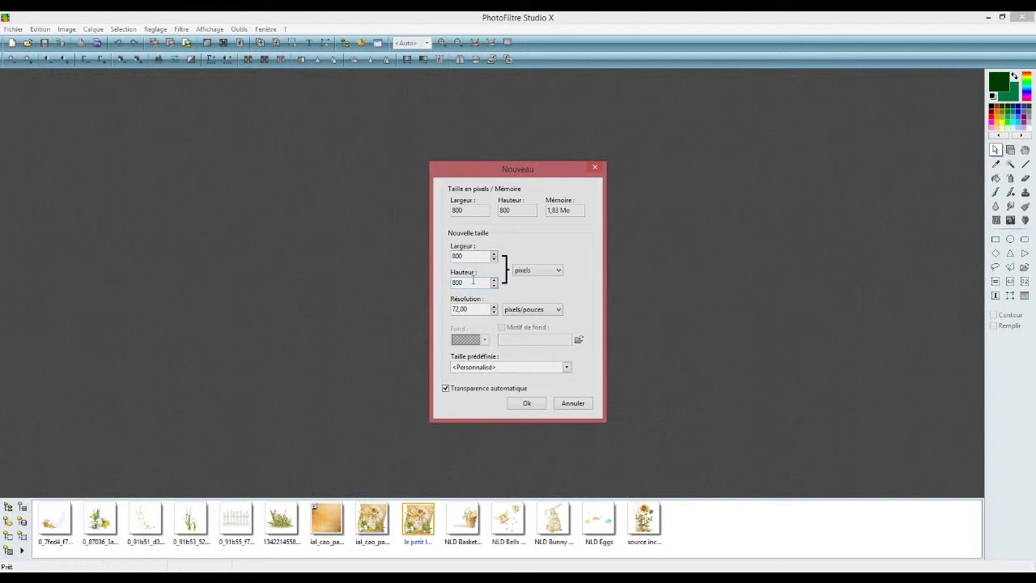
click(475, 308)
click(525, 405)
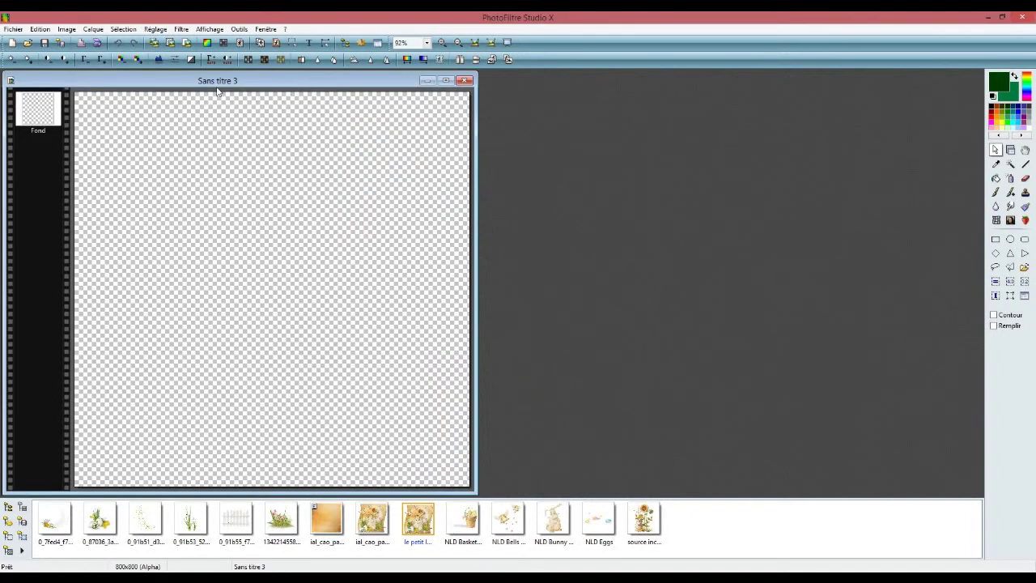
drag(212, 84, 456, 86)
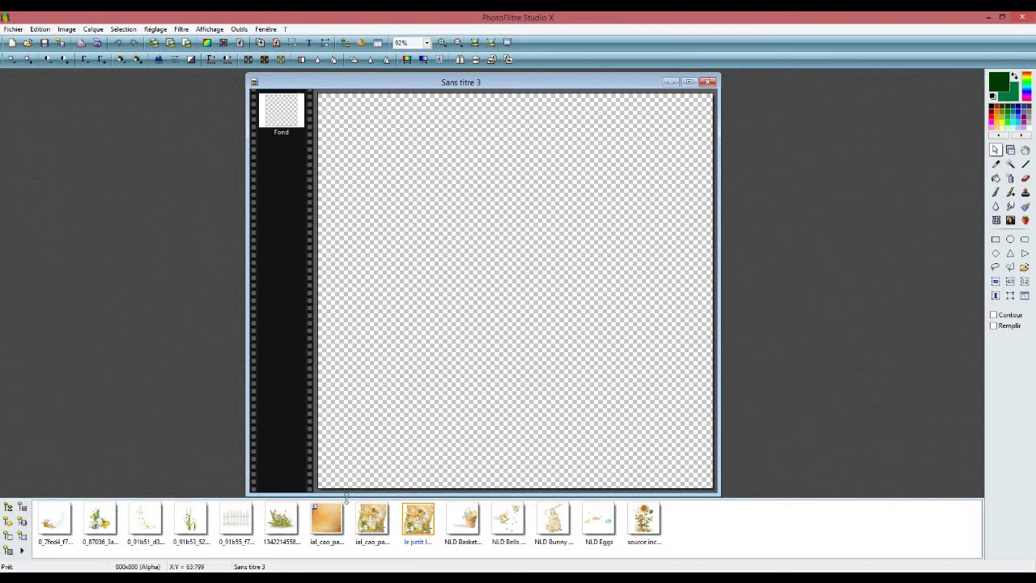
Add the orange paper as a layer and apply the Filters Unlimited 2.0 effect Edges, Square with Square Edge 11
drag(338, 522, 484, 223)
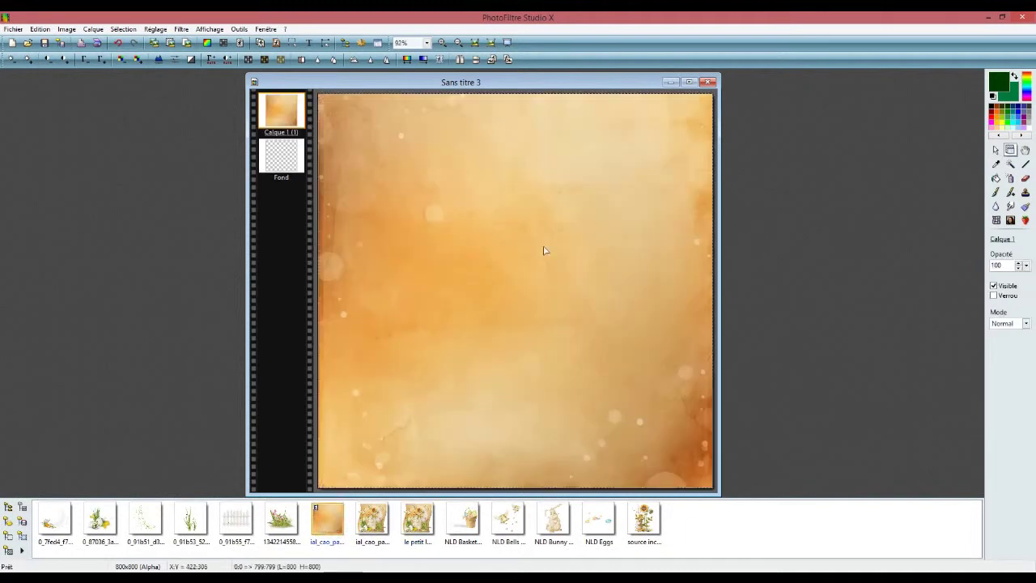
click(185, 28)
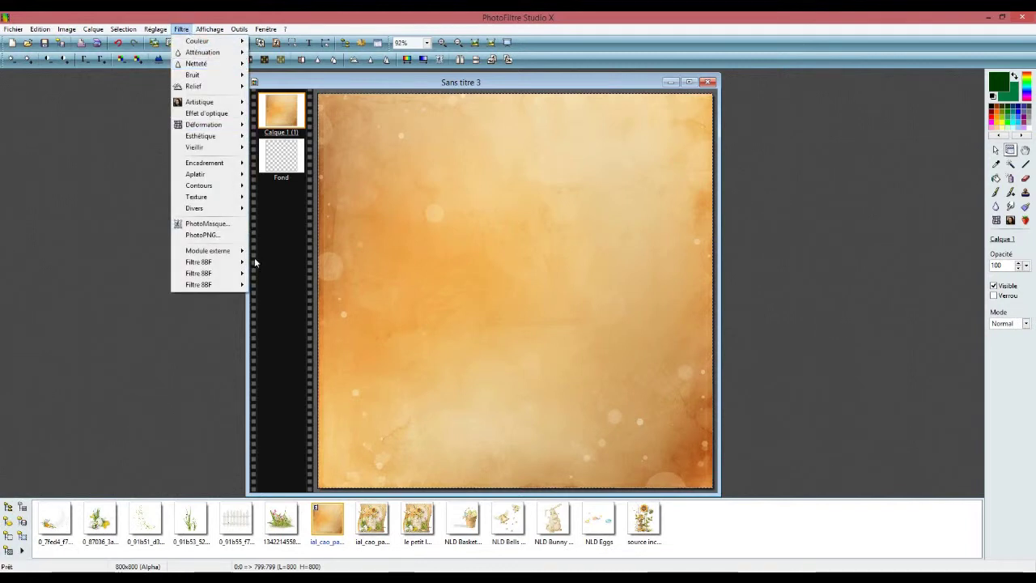
mouse_move(234, 261)
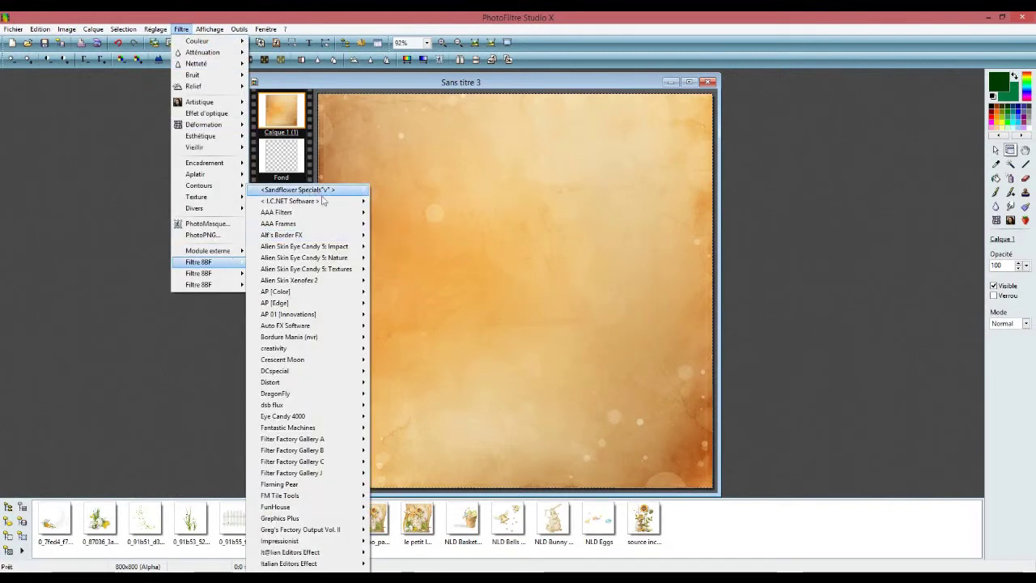
mouse_move(325, 202)
click(395, 202)
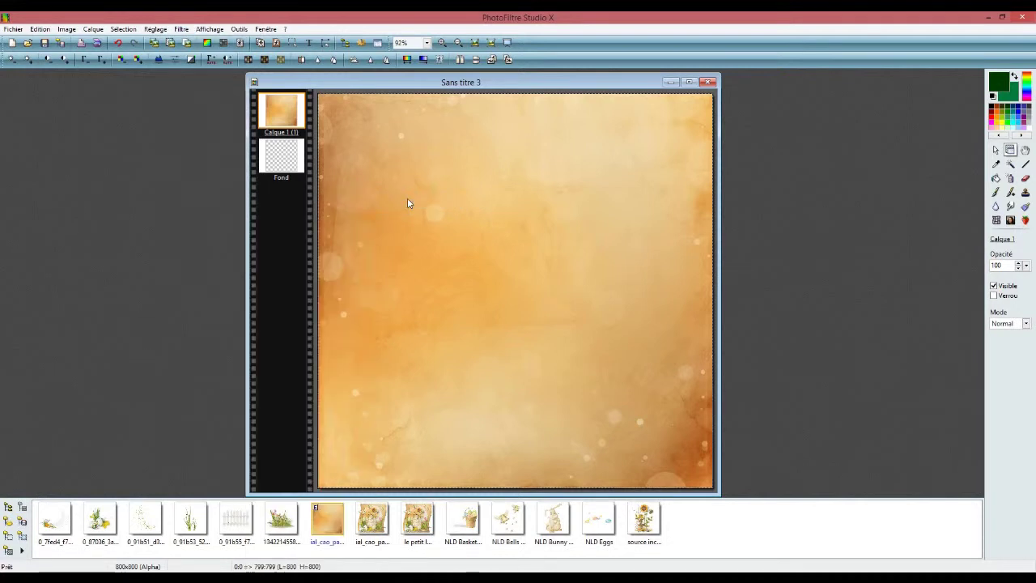
click(366, 237)
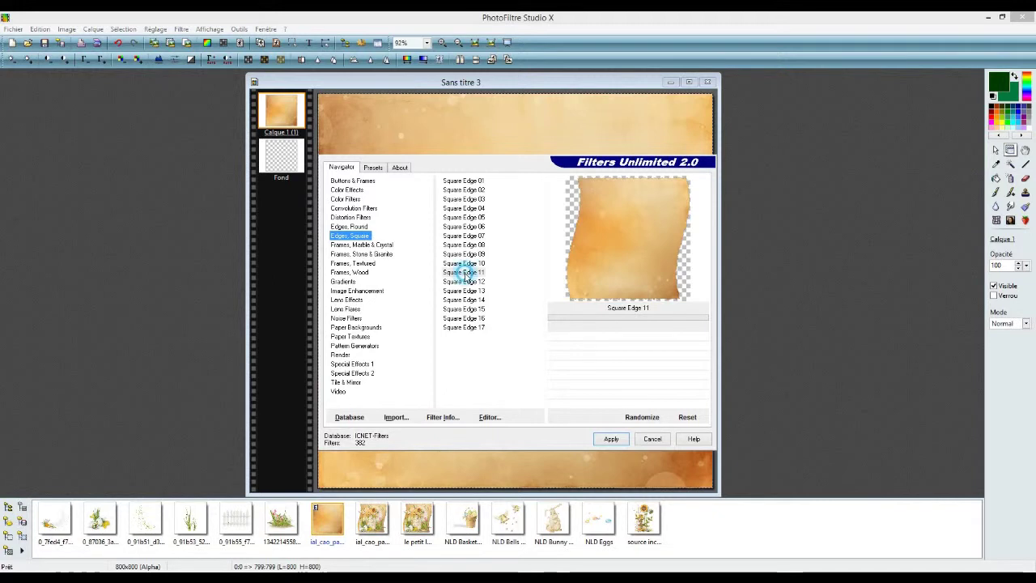
click(464, 273)
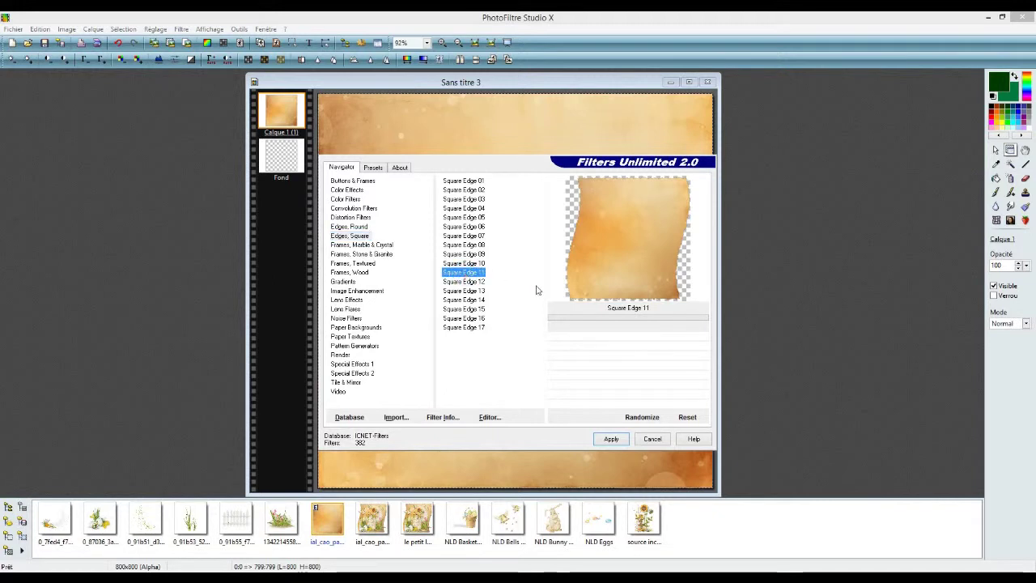
click(612, 439)
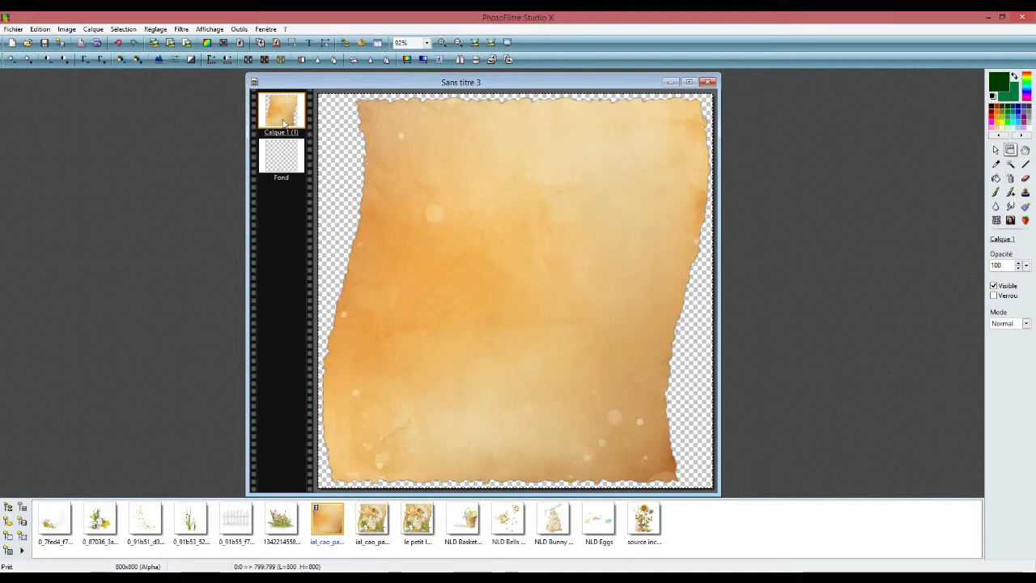
Add a drop shadow to the torn paper layer with Delta X set to 3
double_click(283, 121)
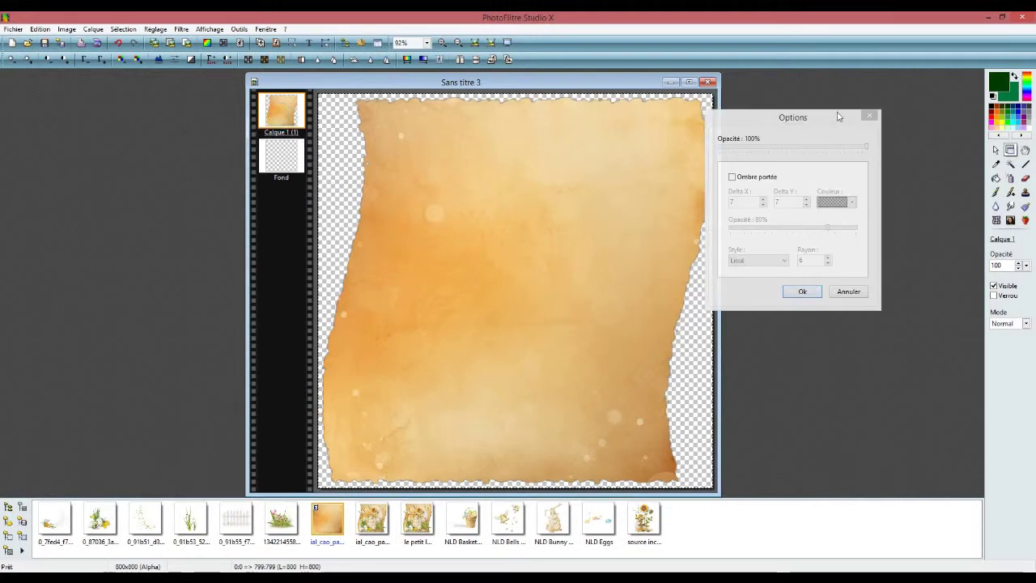
click(732, 177)
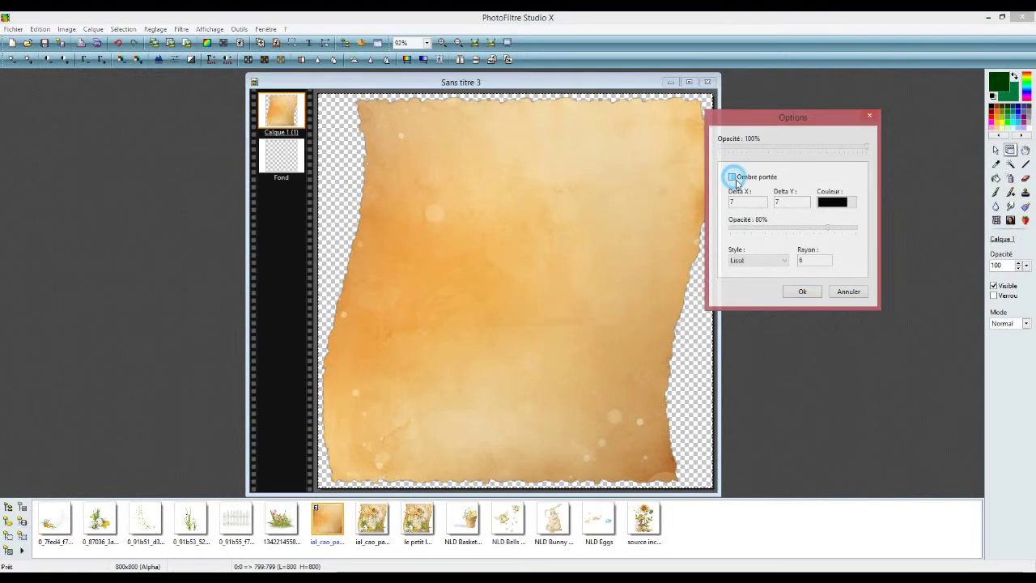
double_click(732, 201)
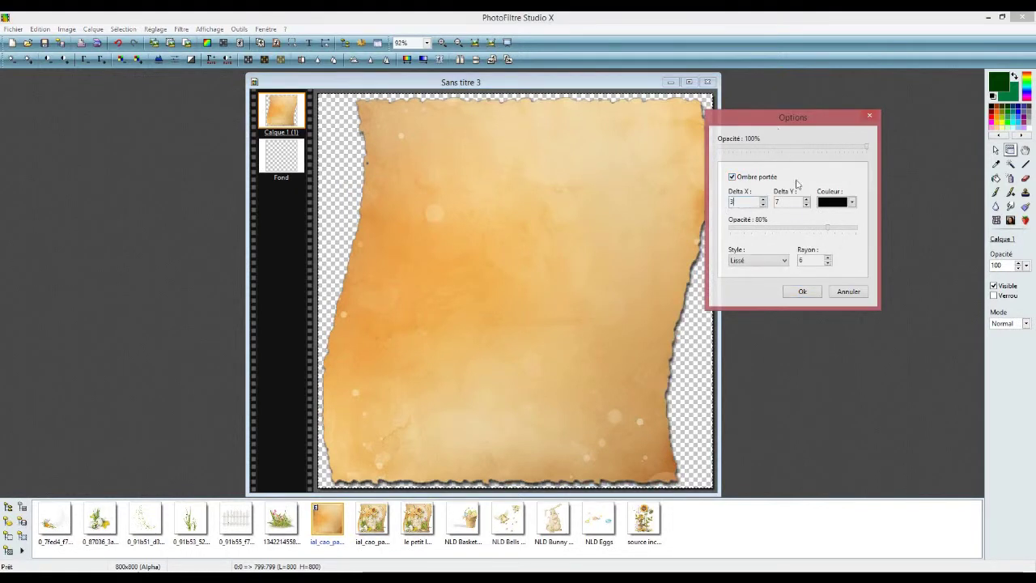
double_click(783, 201)
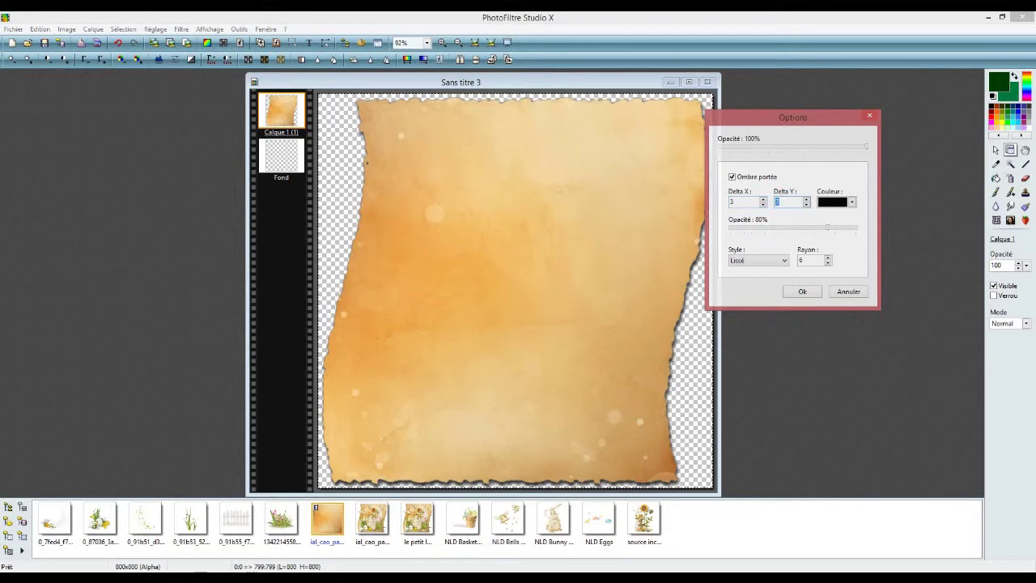
click(802, 292)
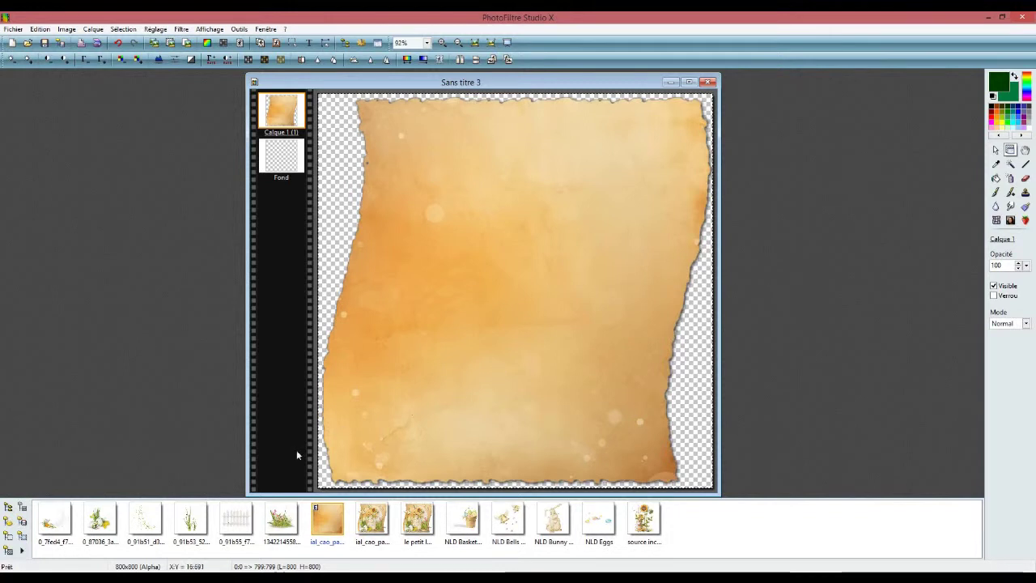
Add the scattered green leaves image as a layer and move it to the upper-left part of the paper
drag(155, 525, 400, 193)
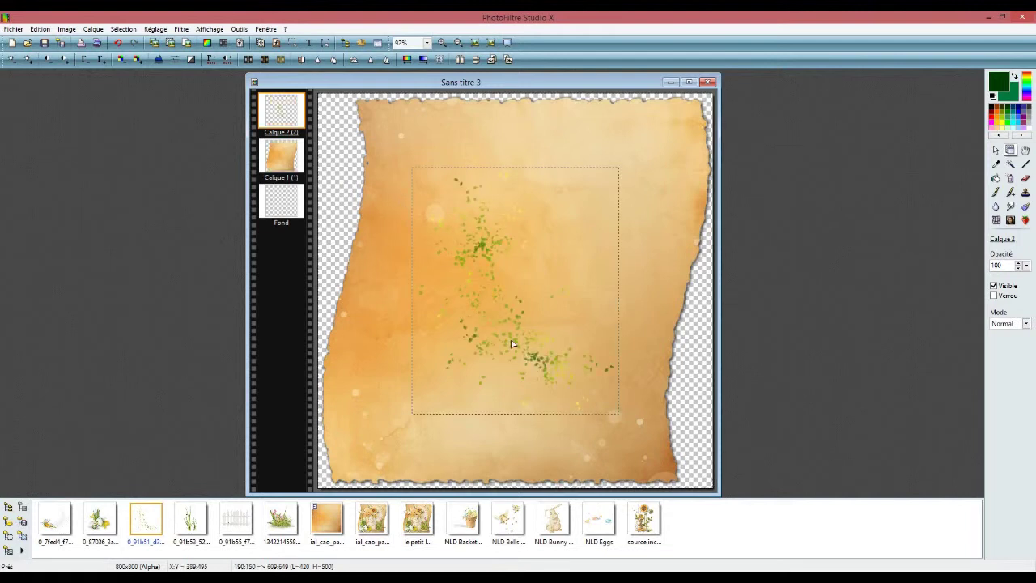
mouse_move(515, 348)
mouse_down()
mouse_move(479, 325)
mouse_move(476, 306)
mouse_up()
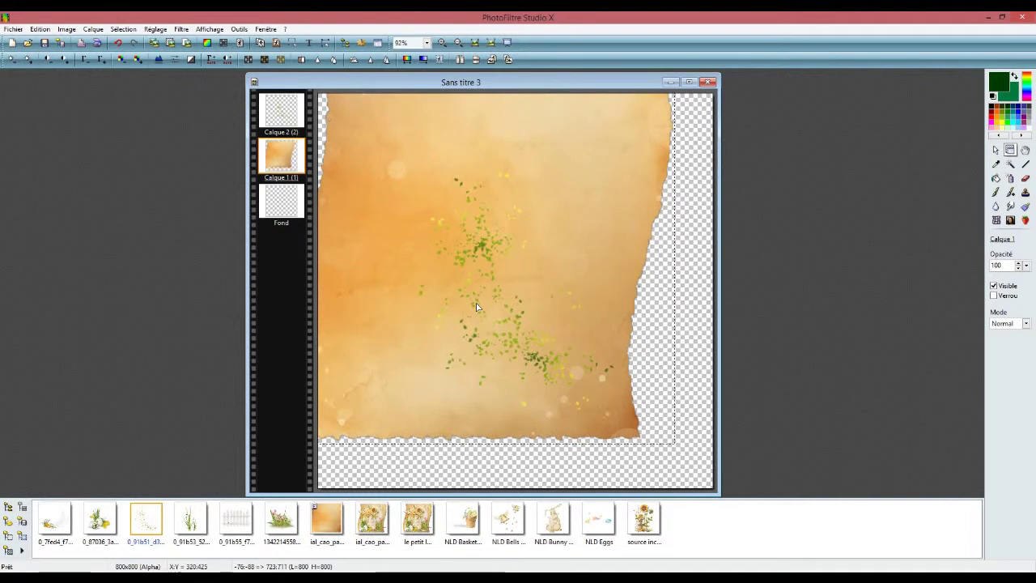
click(119, 44)
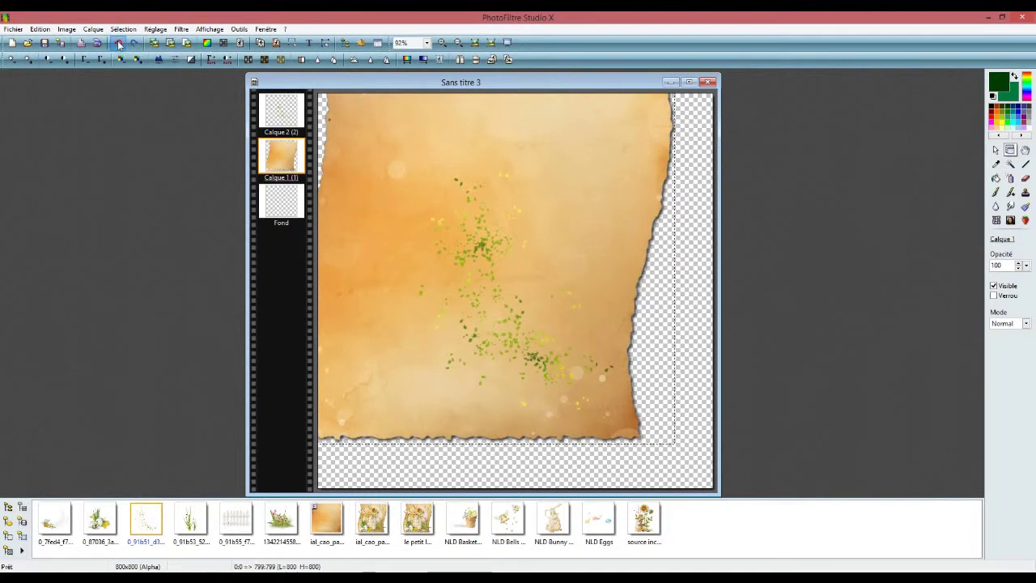
click(273, 113)
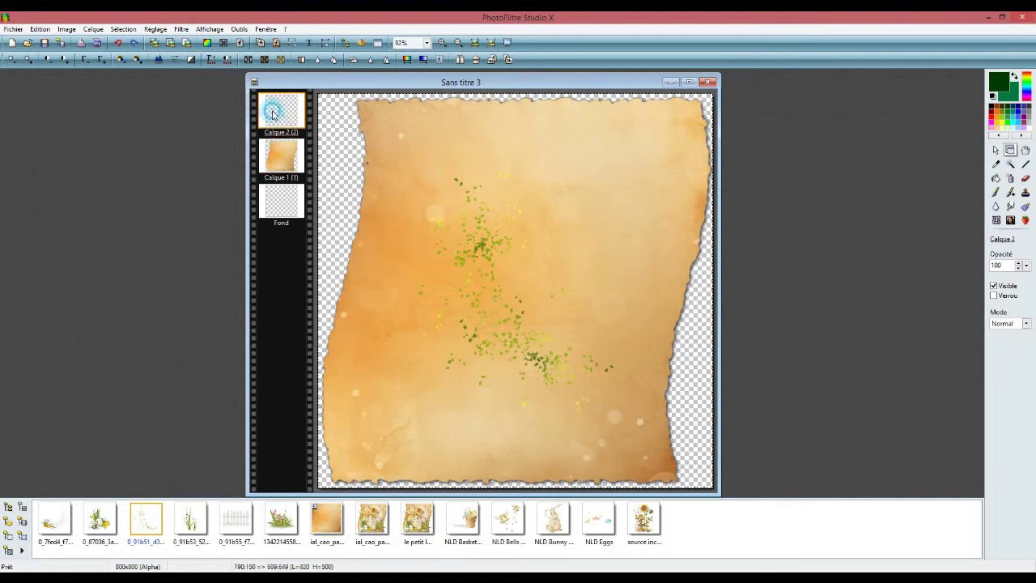
drag(538, 364, 457, 301)
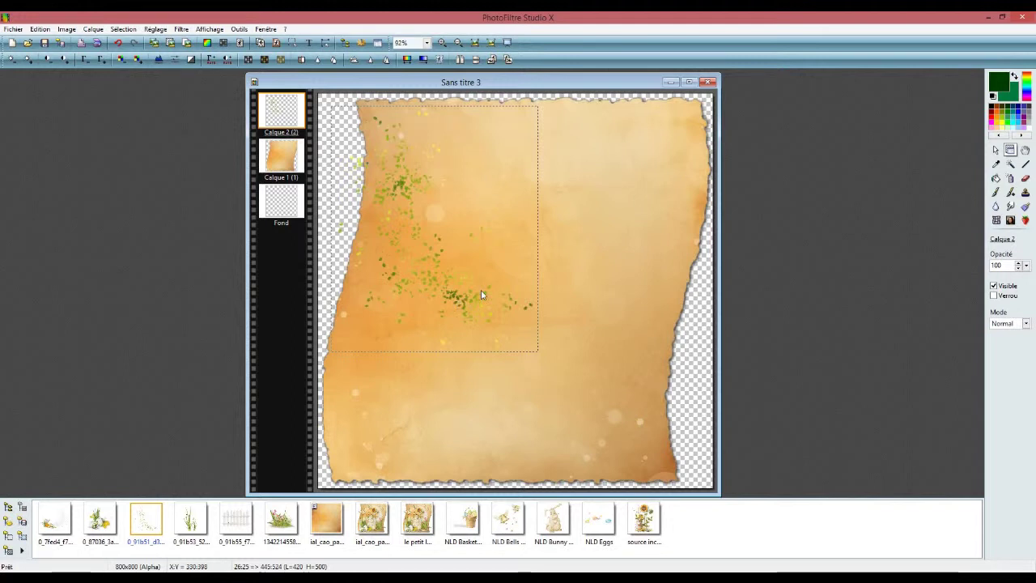
Nudge the scattered leaves layer 3 pixels right and 5 pixels down
key(Right)
key(Right)
key(Right)
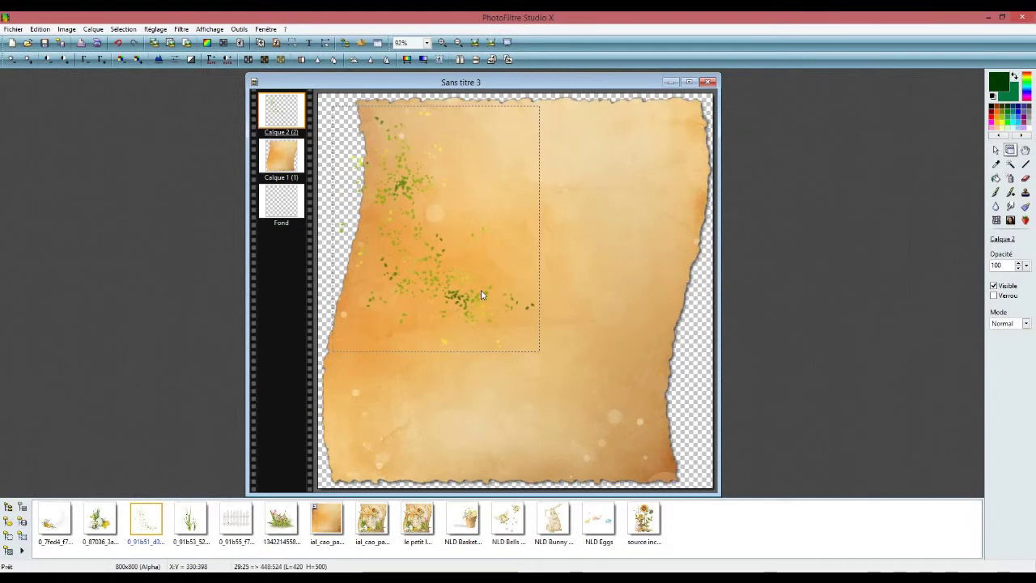
key(Down)
key(Down)
key(Down)
key(Down)
key(Down)
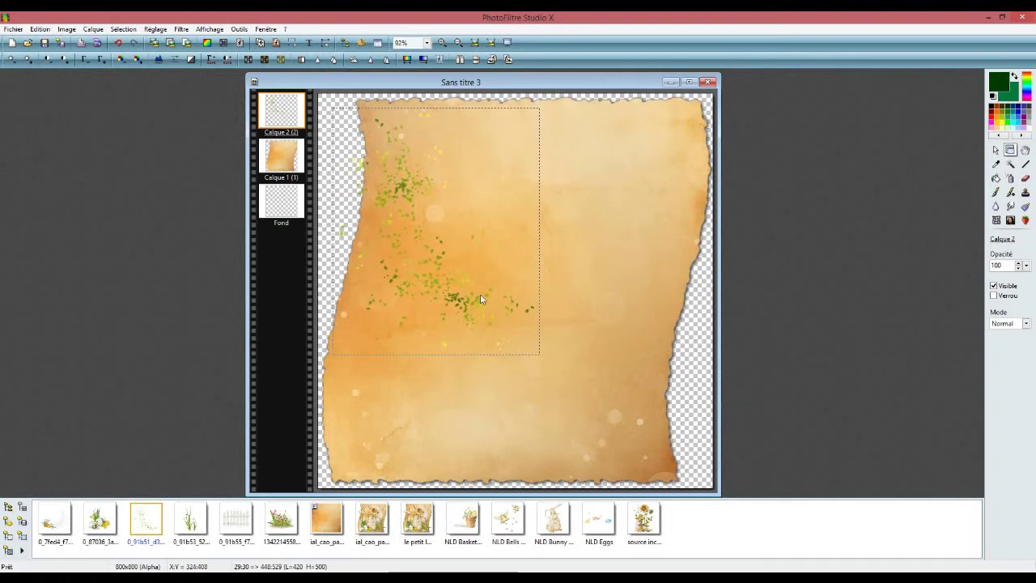
Add the sunflower image as a new layer and move it up toward the upper middle of the paper
click(649, 530)
drag(646, 530, 603, 448)
drag(543, 291, 542, 290)
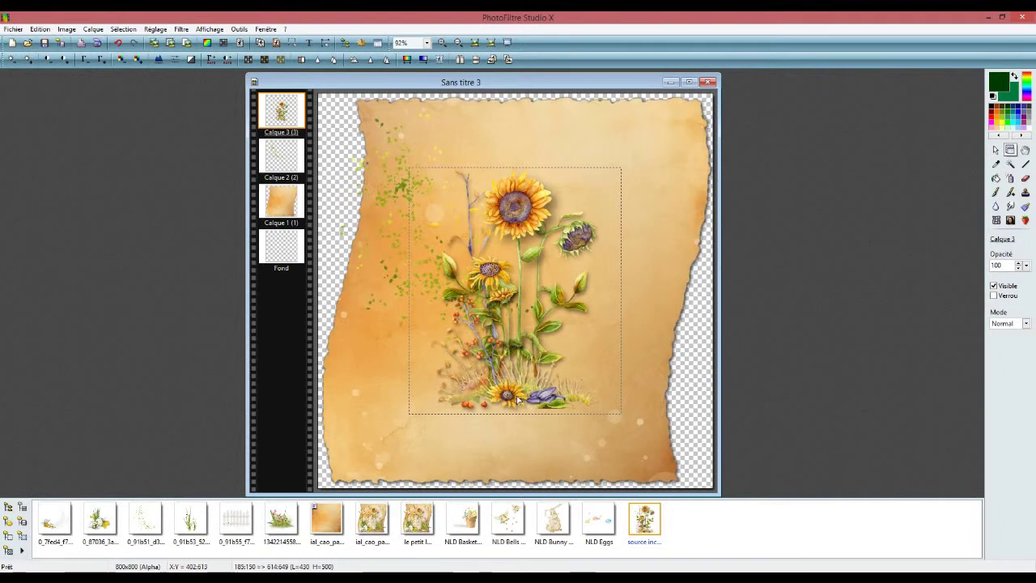
drag(518, 395, 521, 352)
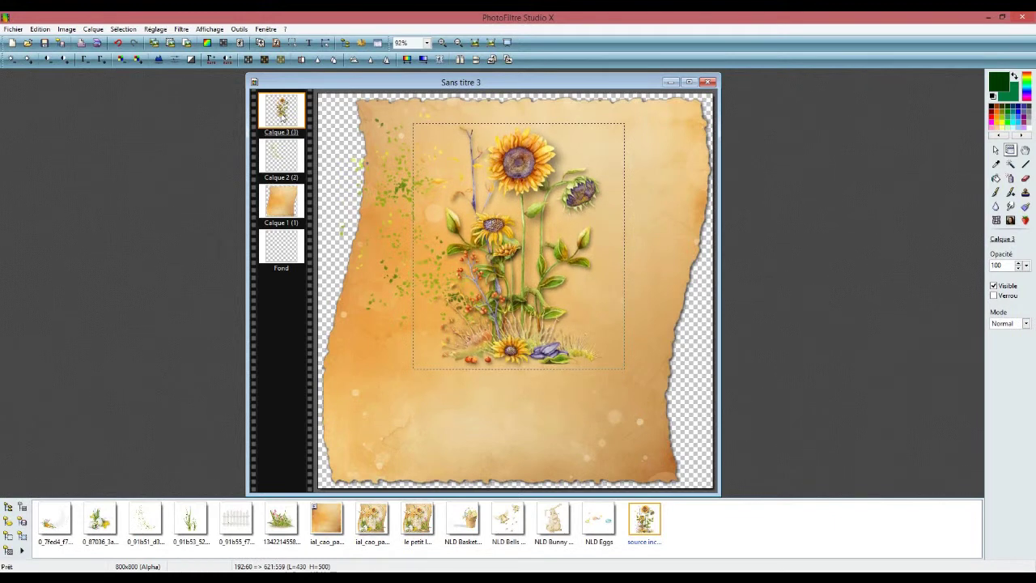
Set the sunflower layer's manual position to X 227 and Y 97
right_click(281, 113)
click(322, 170)
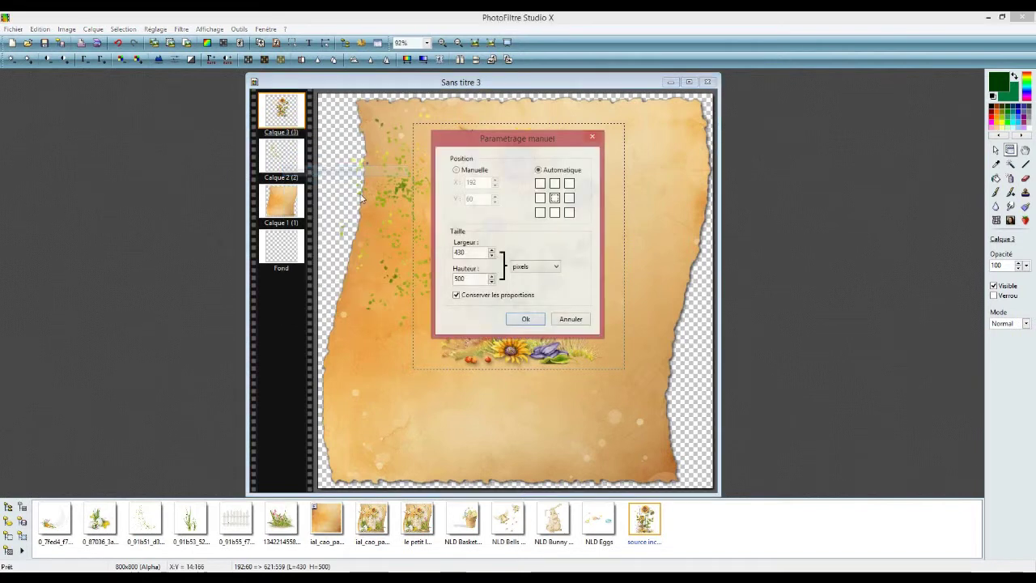
click(455, 170)
double_click(482, 182)
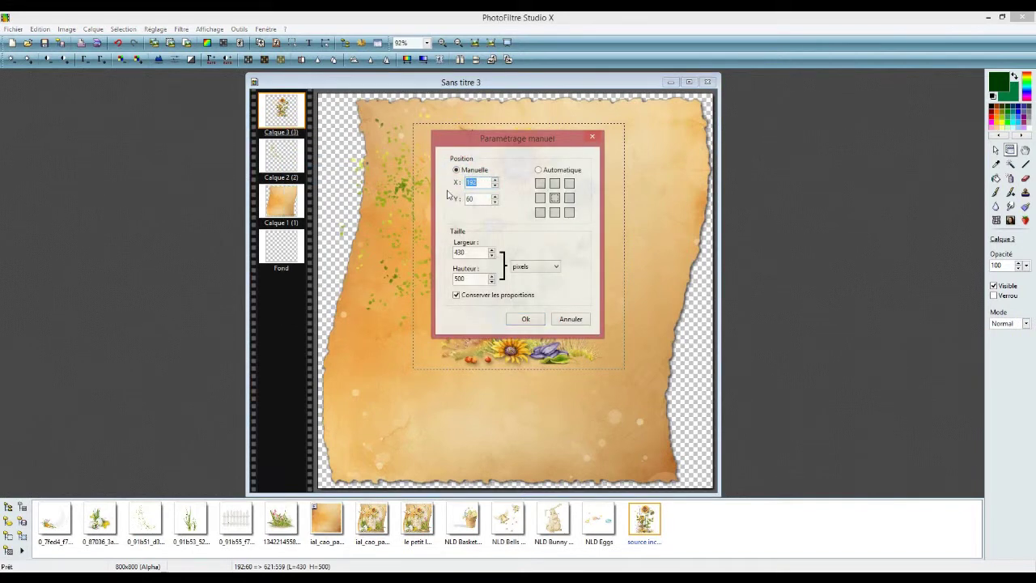
text(227)
double_click(476, 197)
text(97)
click(525, 320)
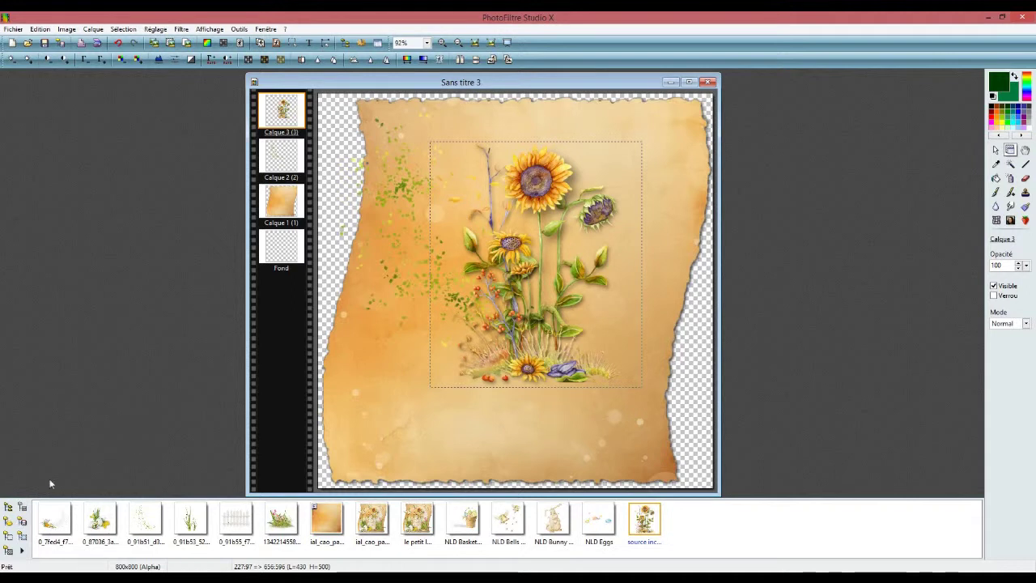
Add the translucent circle image with crocuses and a chick as a layer and scale it up to 650 x 610 pixels
click(54, 530)
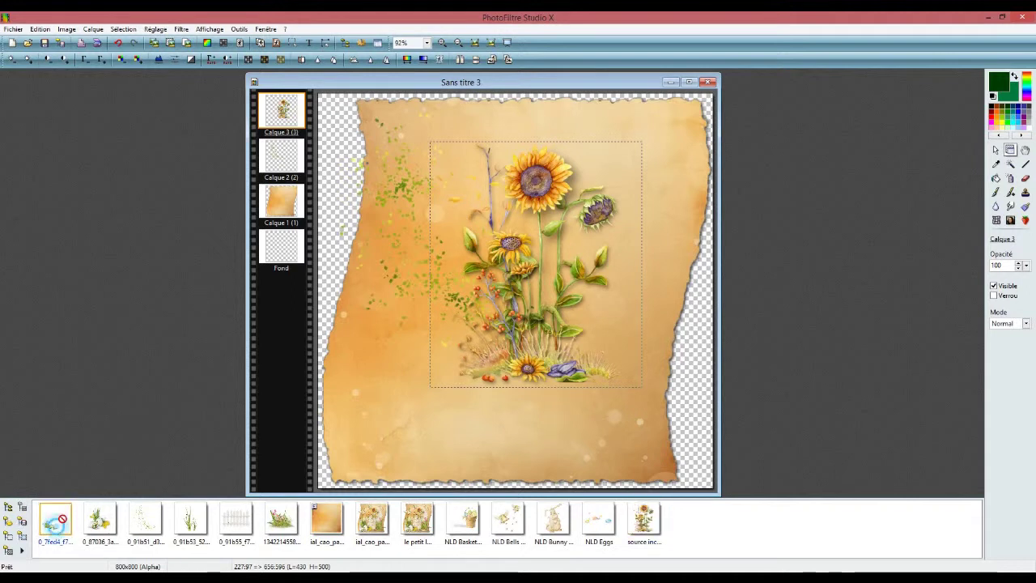
drag(296, 370, 408, 340)
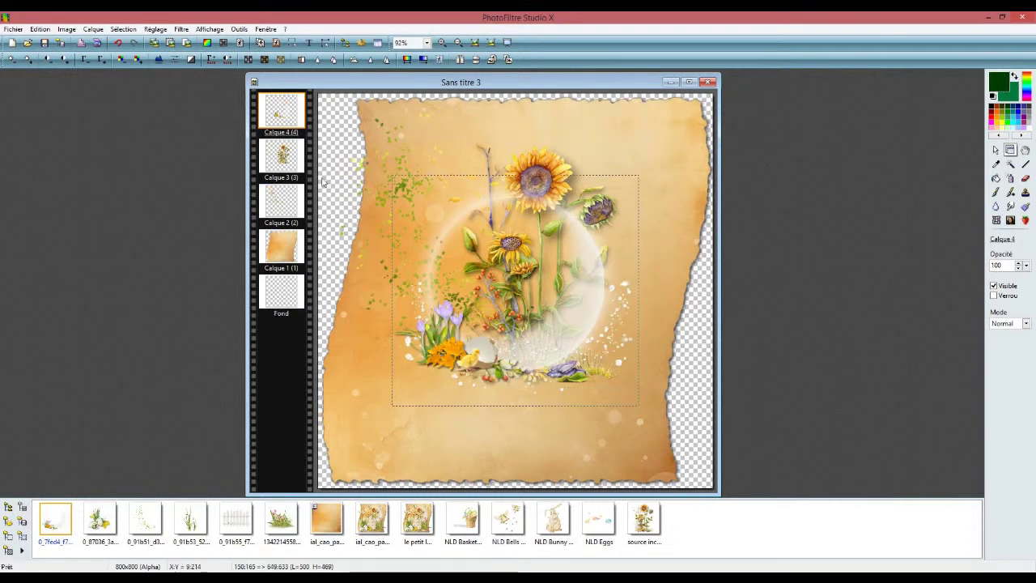
right_click(455, 354)
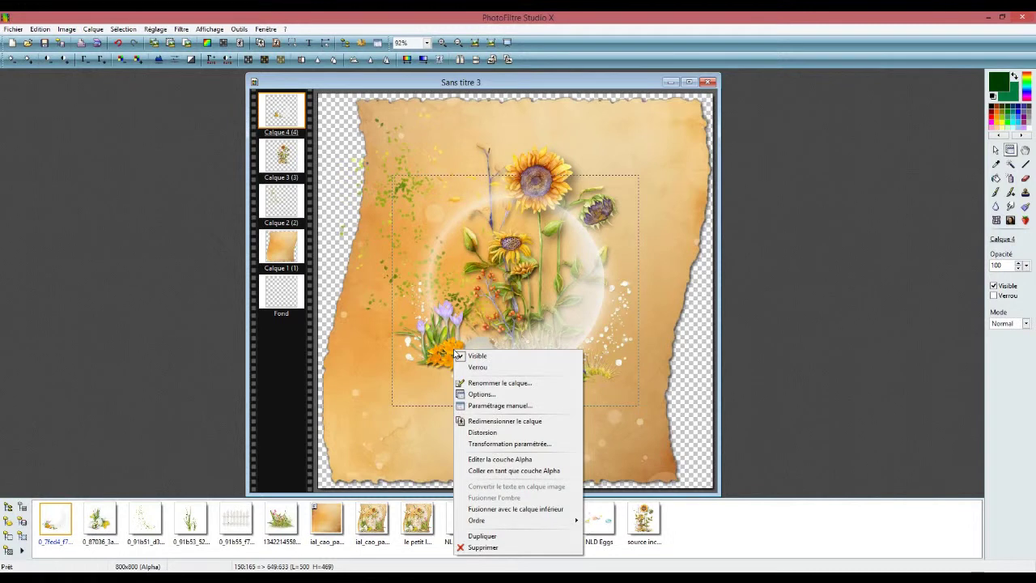
click(503, 447)
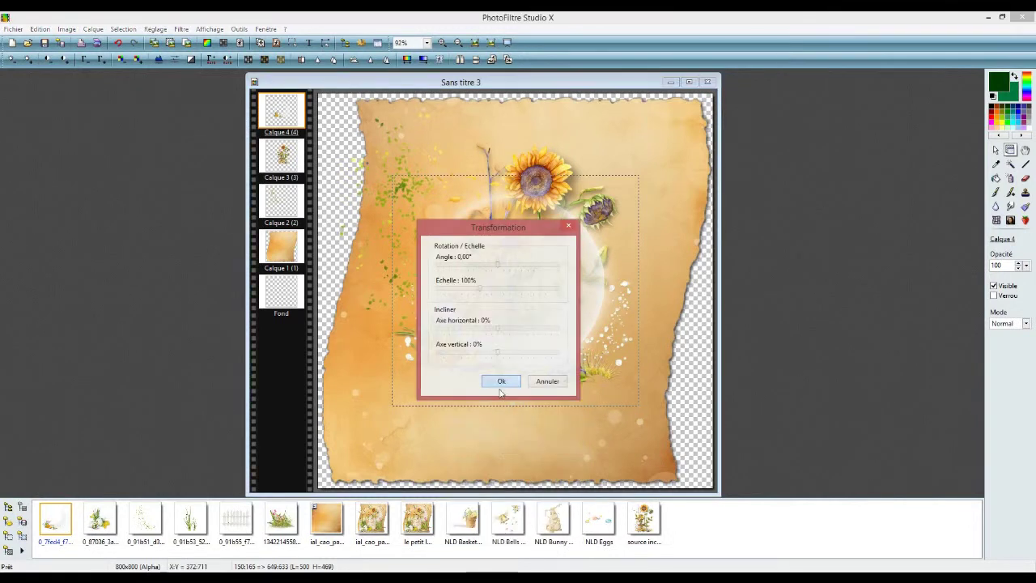
drag(487, 293, 501, 288)
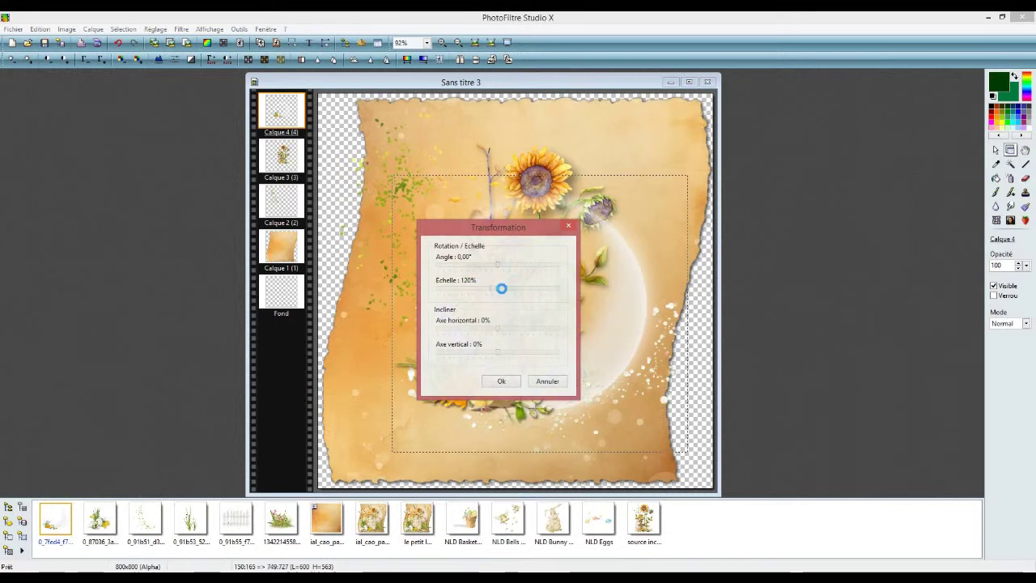
click(502, 381)
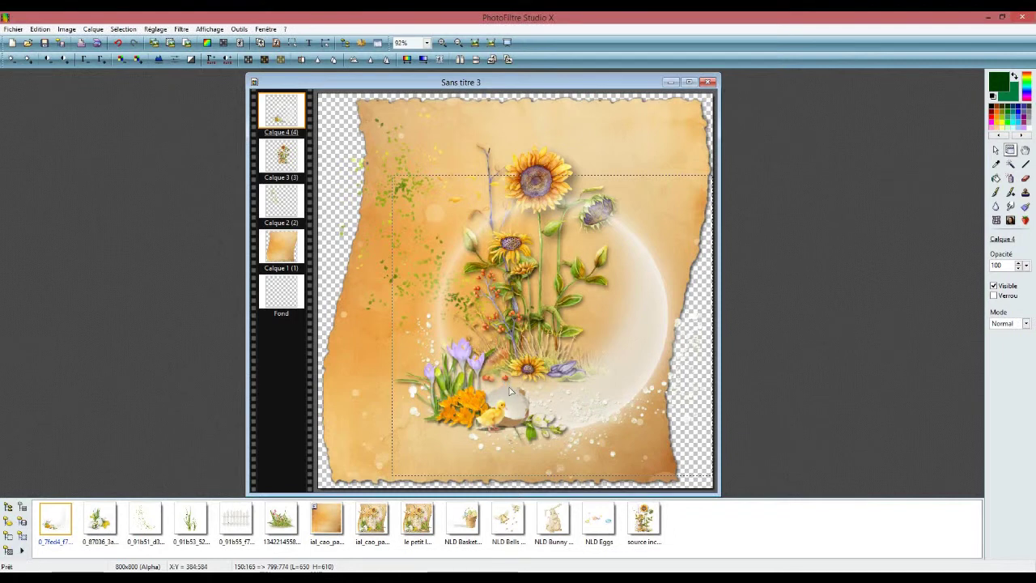
Move the crocus and chick circle layer up behind the sunflower area to position X 102, Y 32
drag(491, 407, 474, 363)
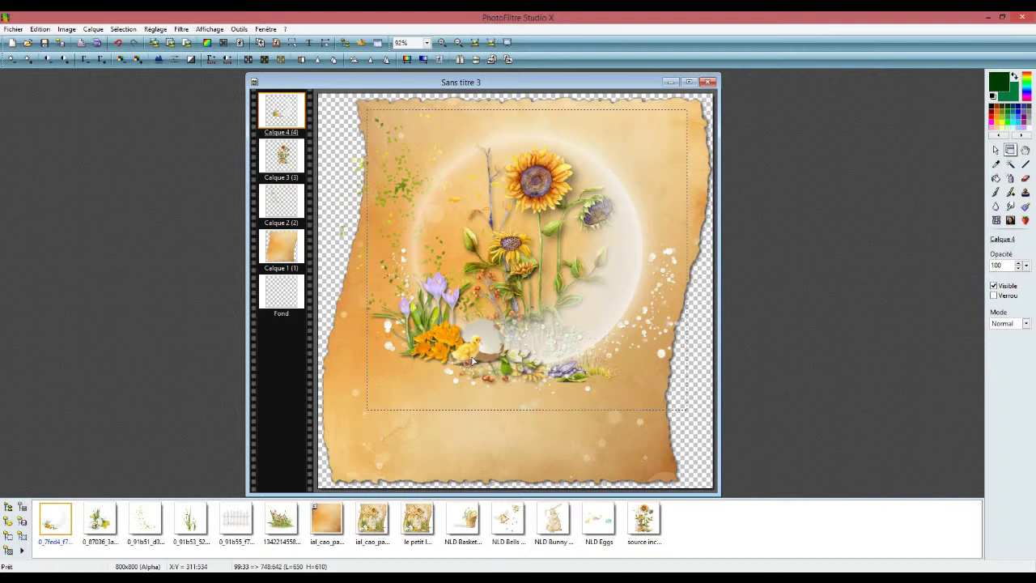
key(Right)
key(Right)
key(Right)
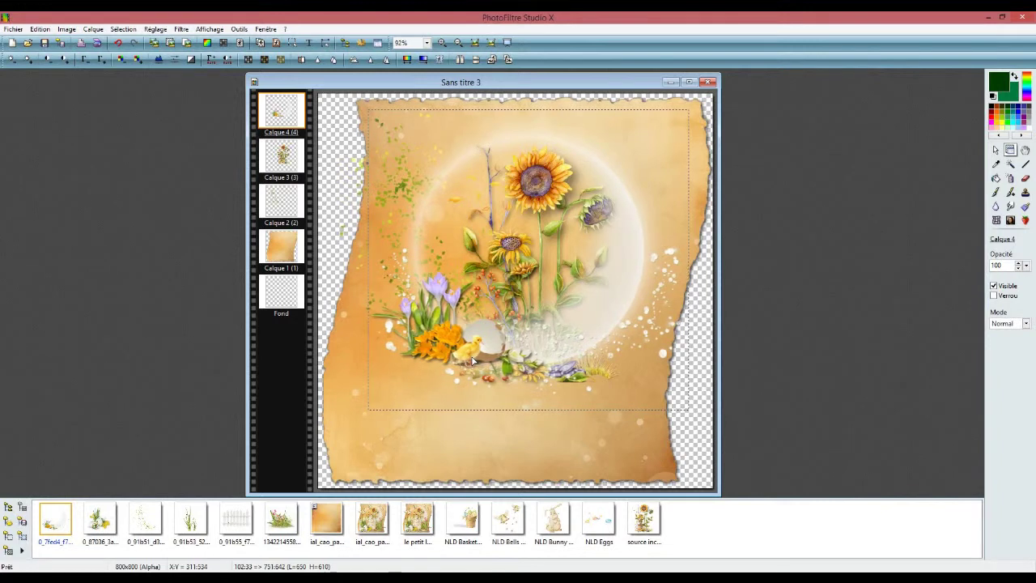
key(Up)
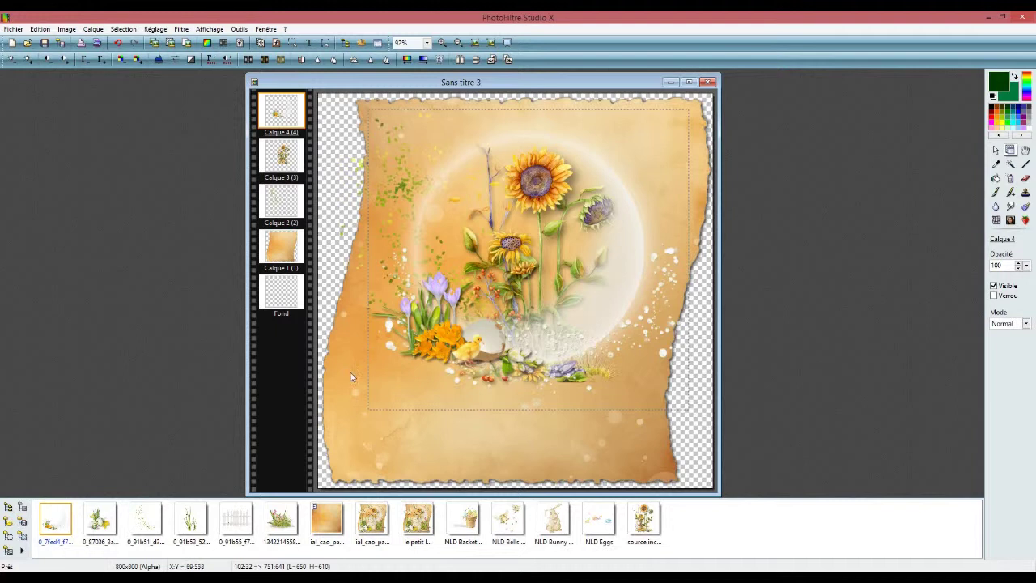
Add the tulips image as a layer, mirrored horizontally, in the lower-right part of the paper
drag(262, 520, 478, 346)
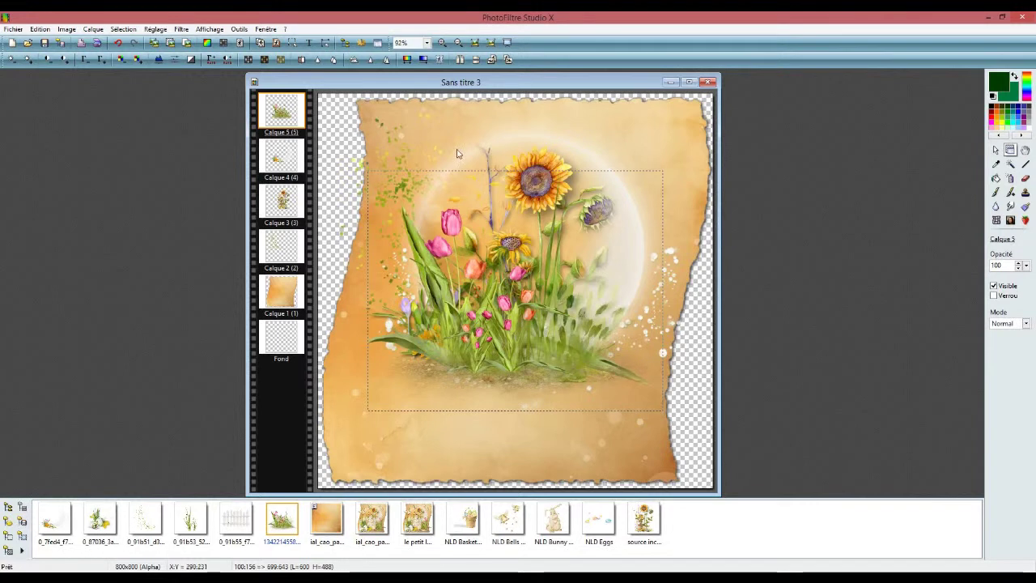
click(461, 60)
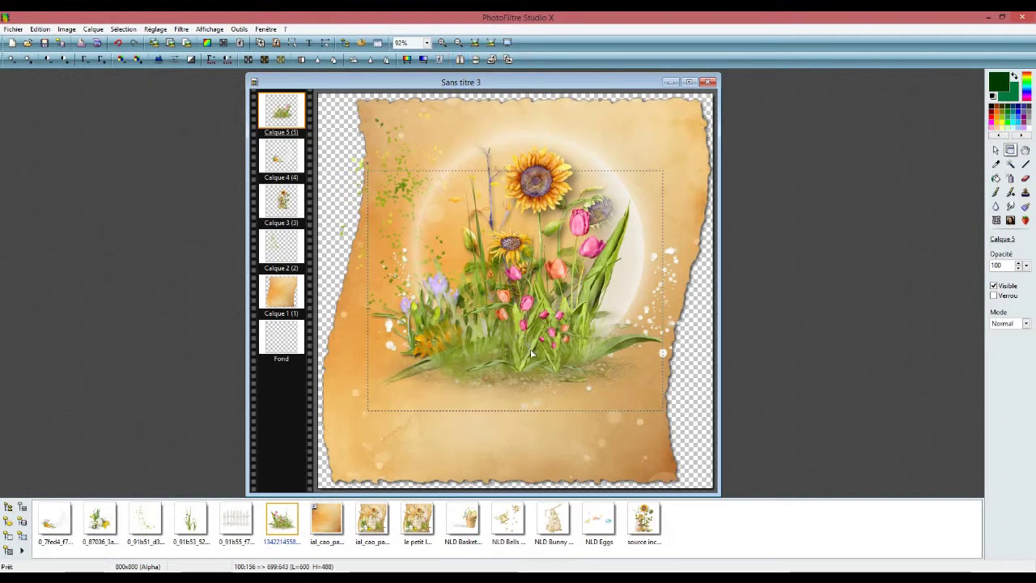
drag(540, 366, 573, 435)
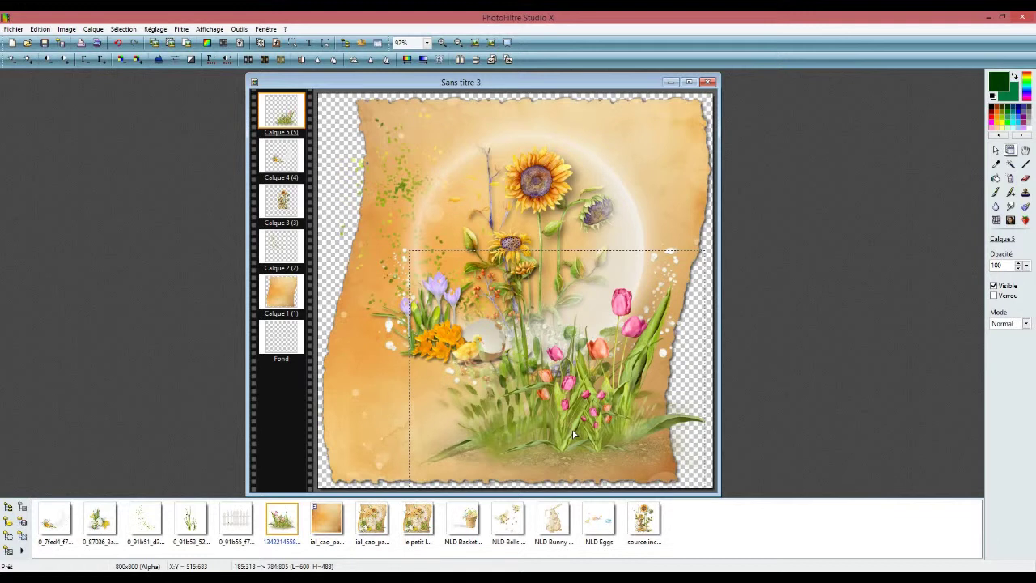
Nudge the tulips layer 1 pixel left and 10 pixels up
key(Left)
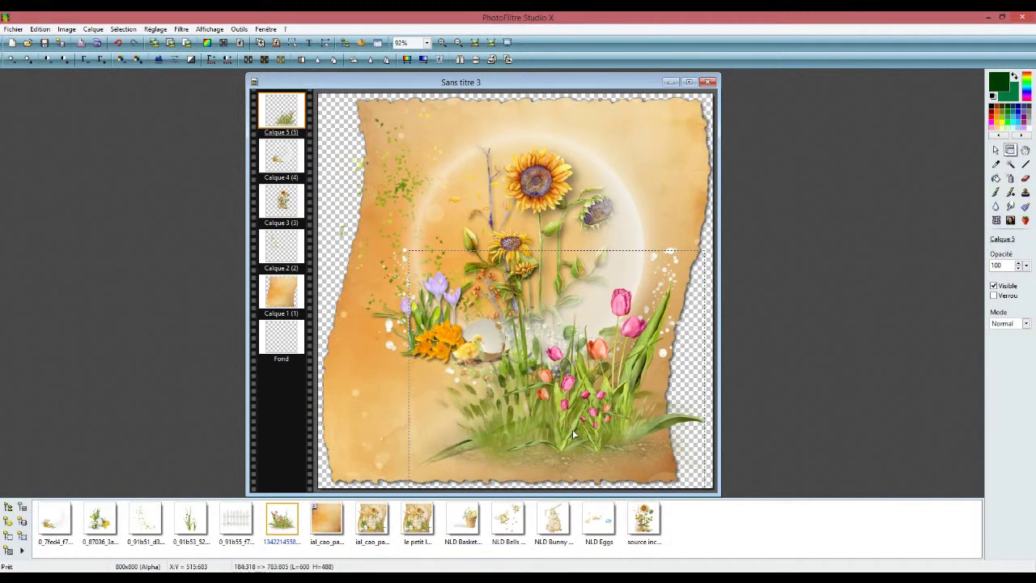
key(Up)
key(Up)
key(Up)
key(Up)
key(Up)
key(Up)
key(Up)
key(Up)
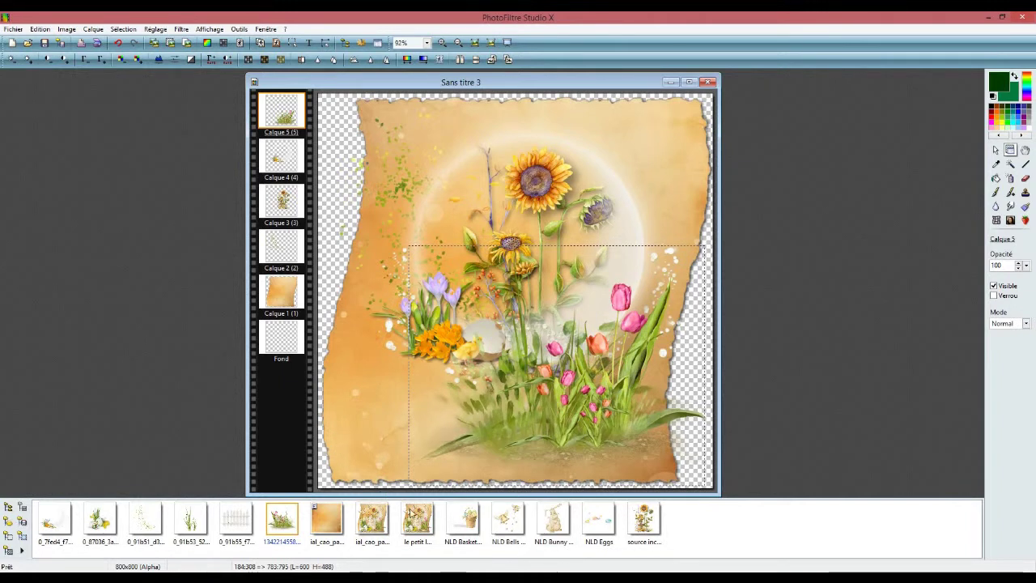
Add the NLD Bells image as a layer and set its manual position to X 8, Y 11 and its width to 431 pixels
click(509, 530)
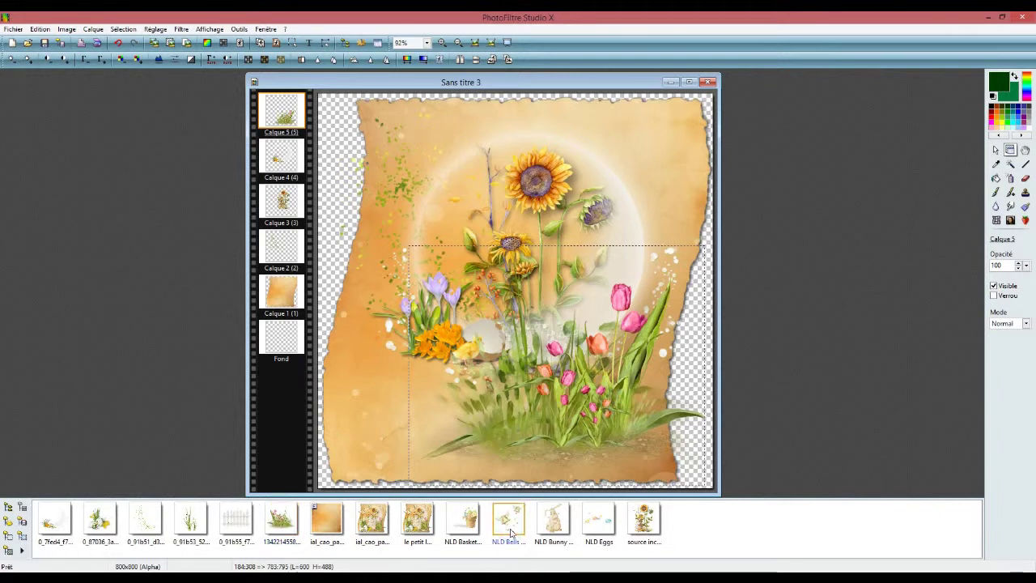
double_click(511, 532)
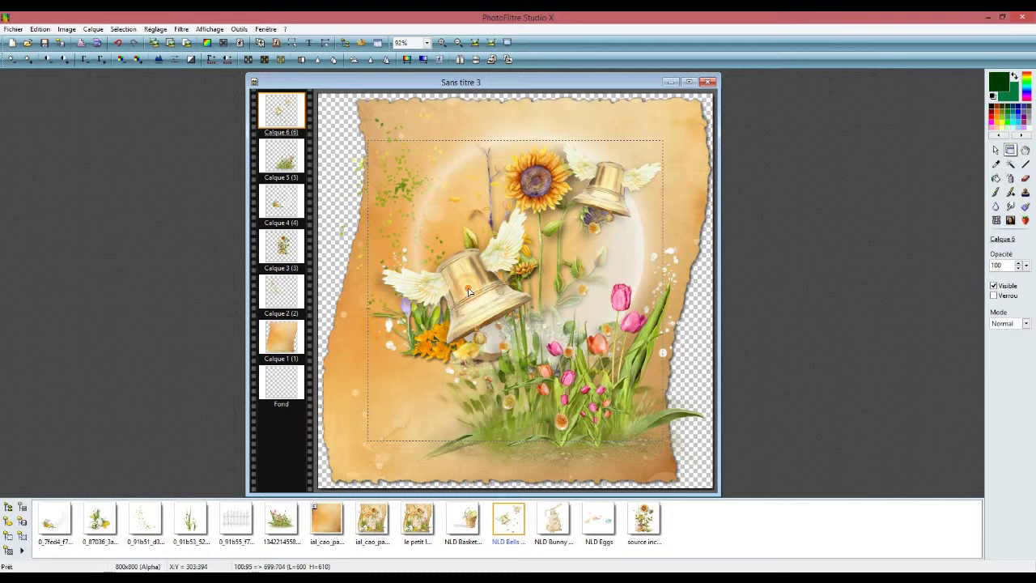
right_click(469, 292)
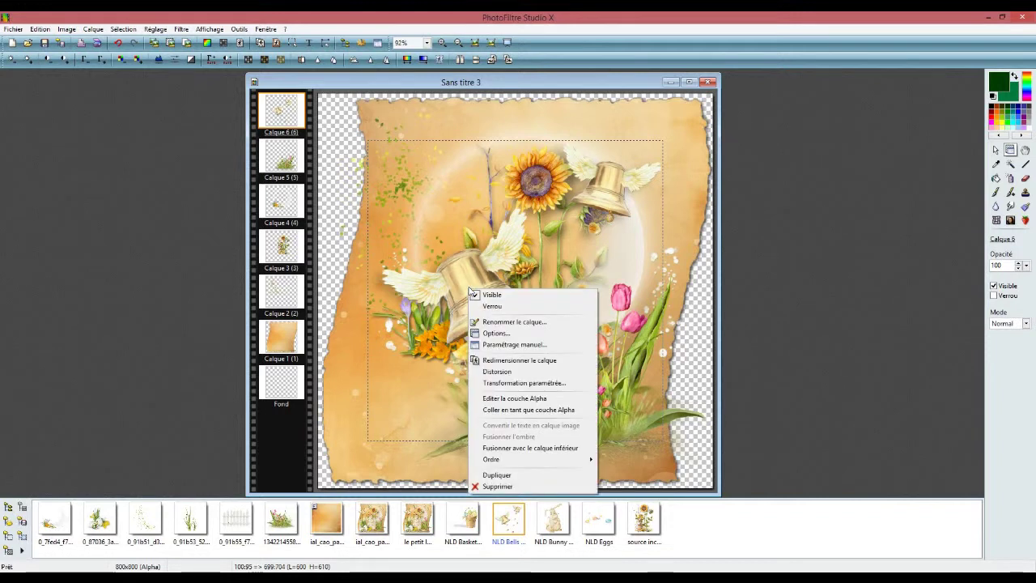
click(506, 345)
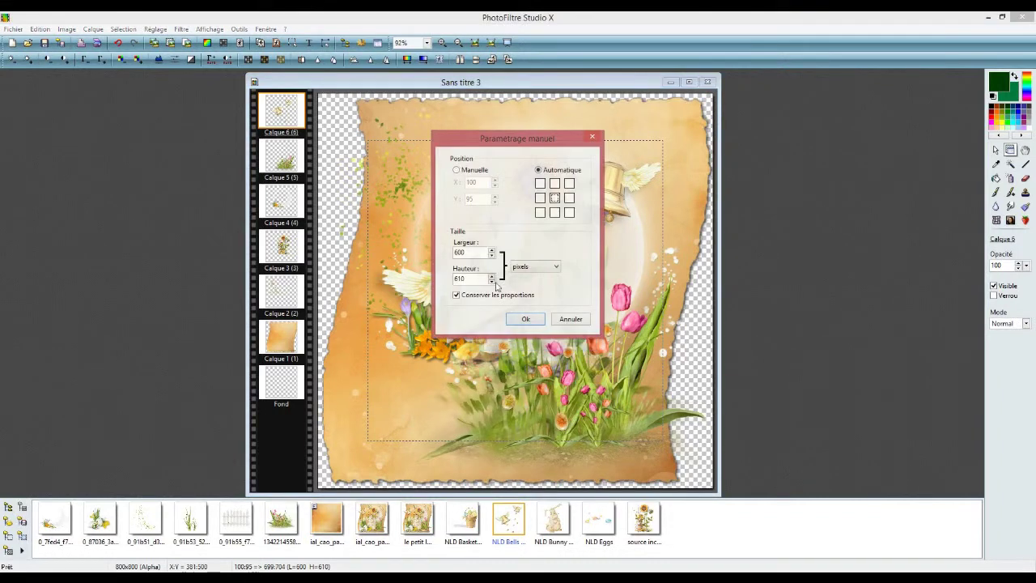
click(456, 171)
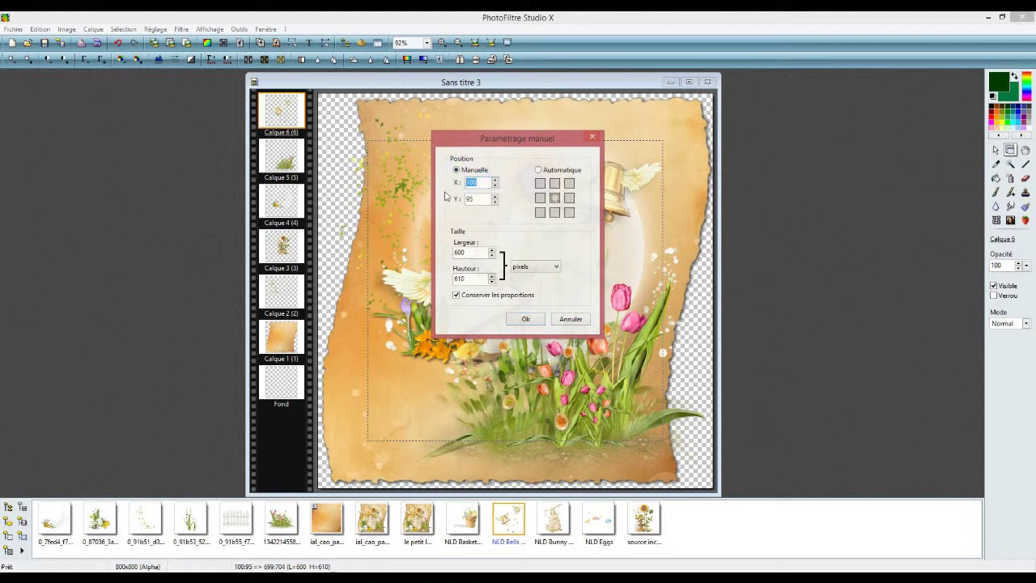
text(8)
double_click(474, 198)
text(11)
double_click(469, 252)
text(431)
click(526, 319)
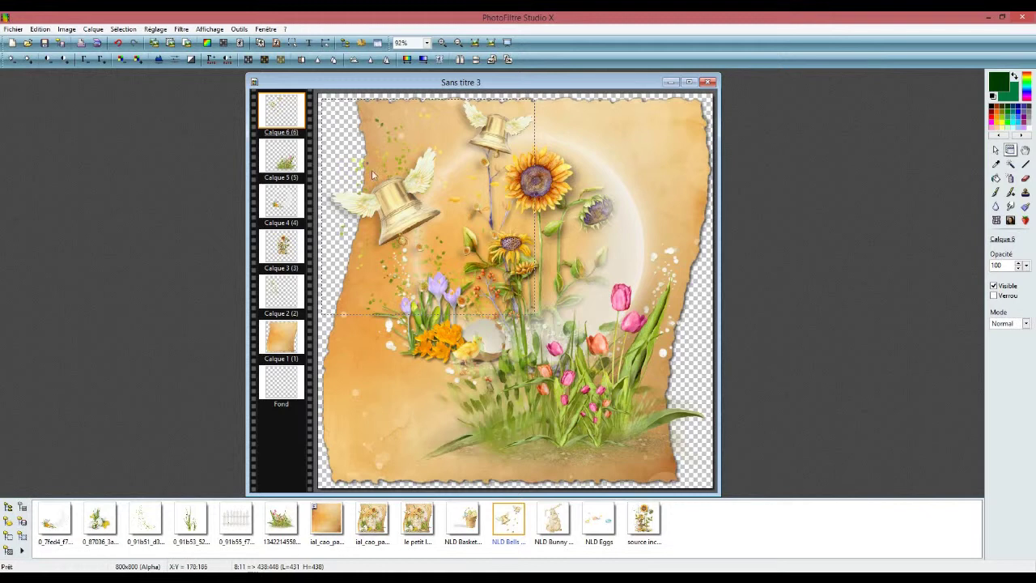
double_click(284, 119)
click(732, 176)
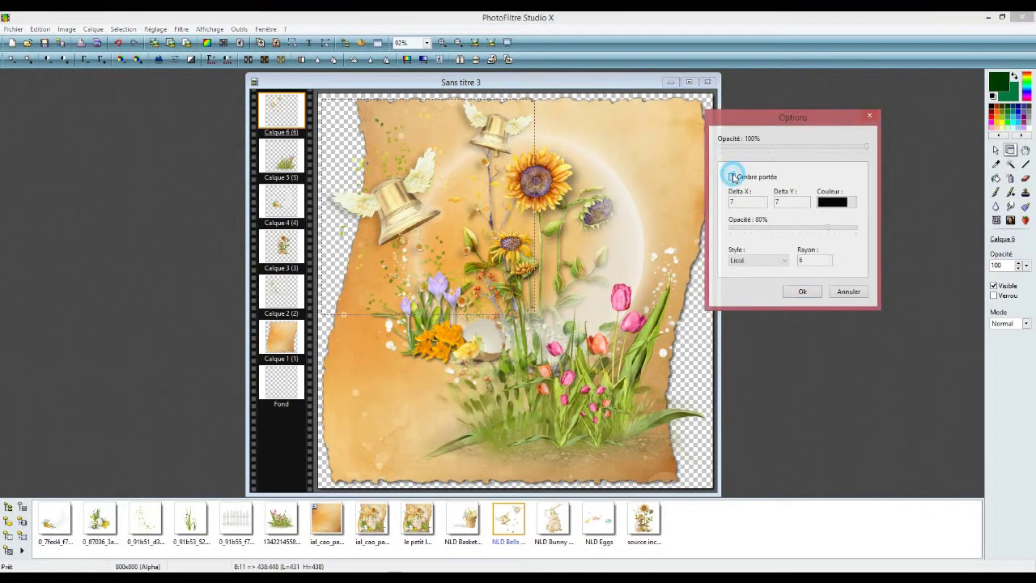
click(763, 204)
click(763, 205)
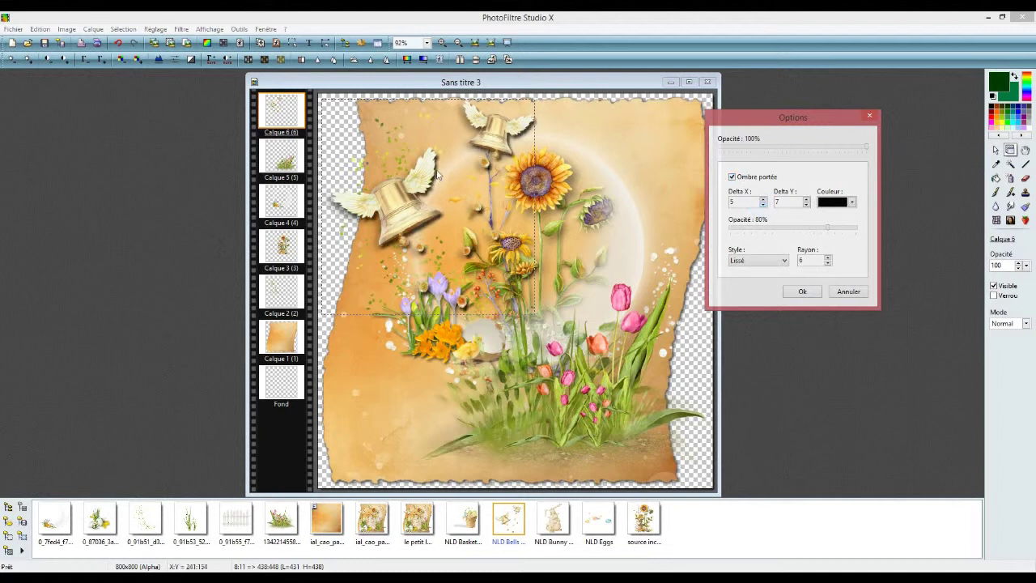
click(849, 292)
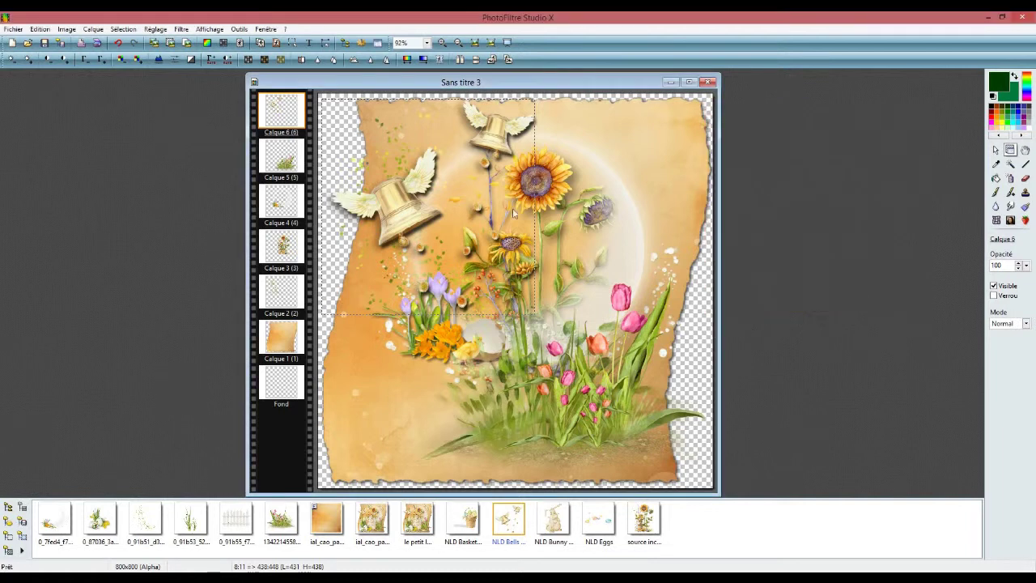
Duplicate the bells layer and merge the copy with the bells layer below it
right_click(293, 123)
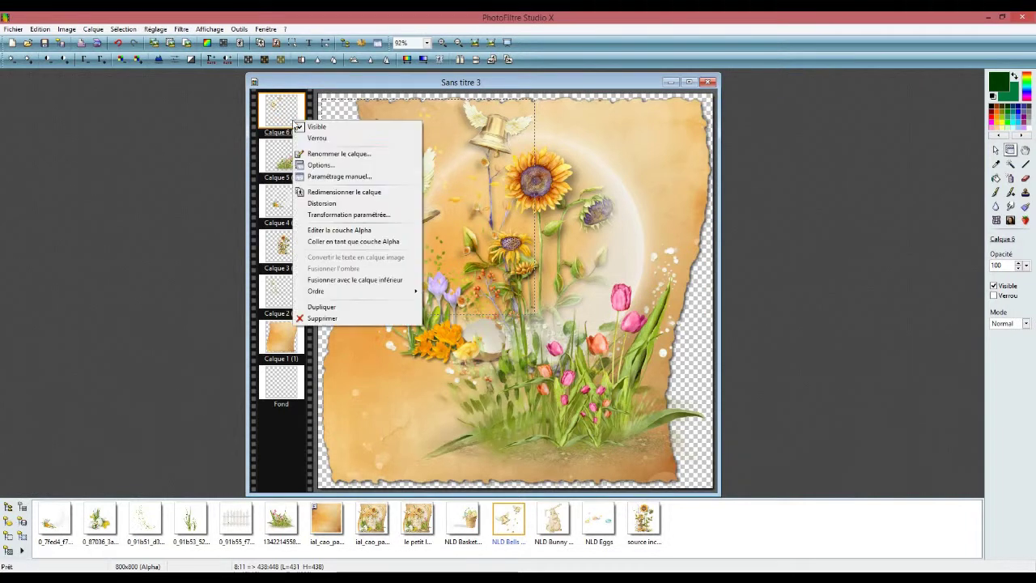
click(349, 308)
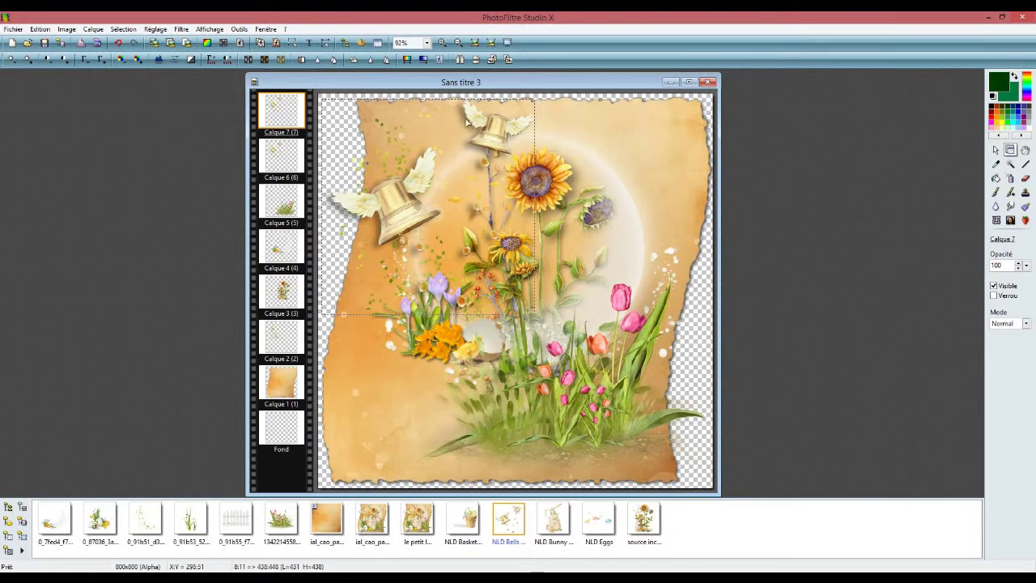
right_click(273, 120)
click(313, 280)
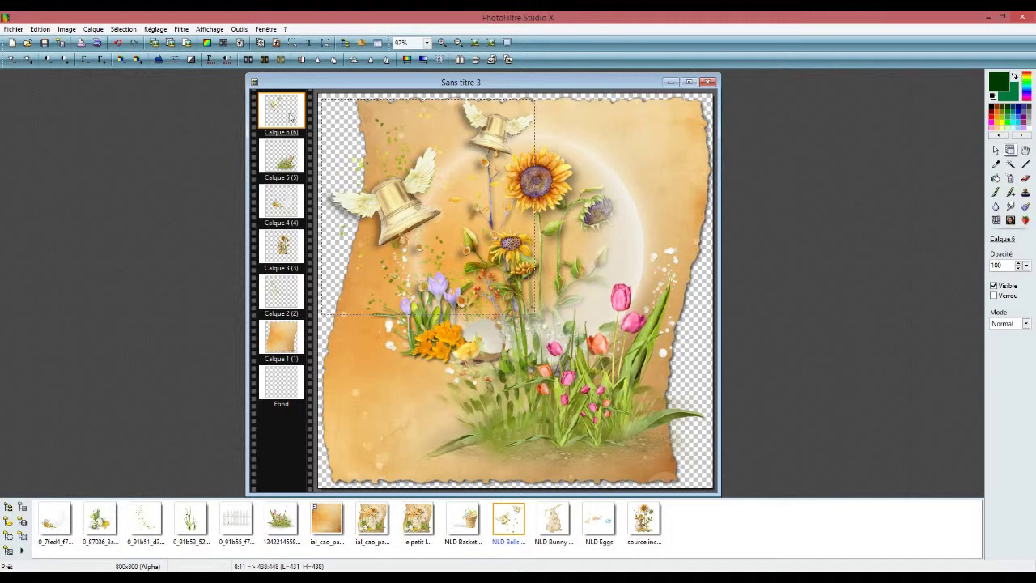
Duplicate the merged bells layer and flip the copy horizontally
right_click(276, 120)
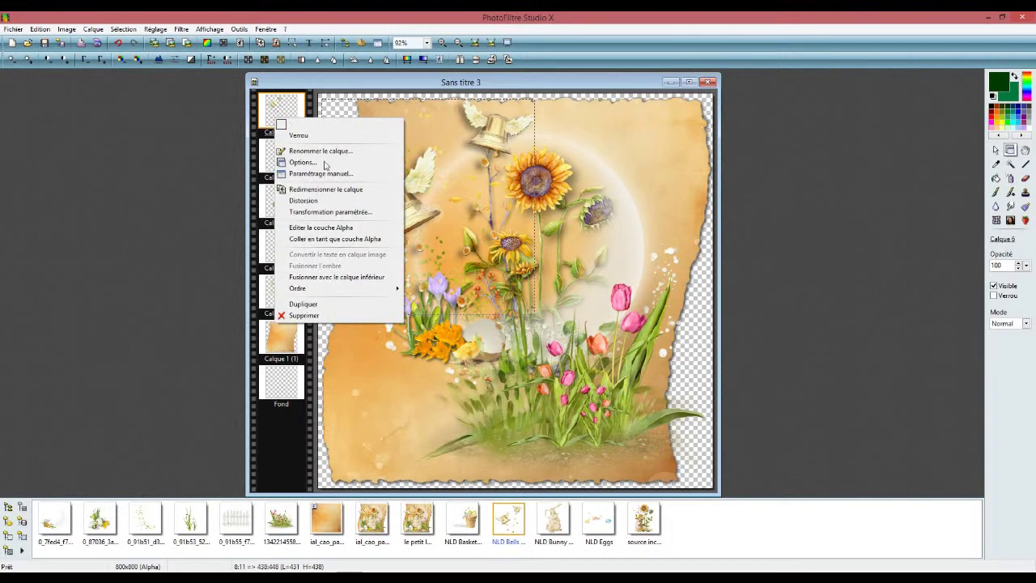
click(346, 304)
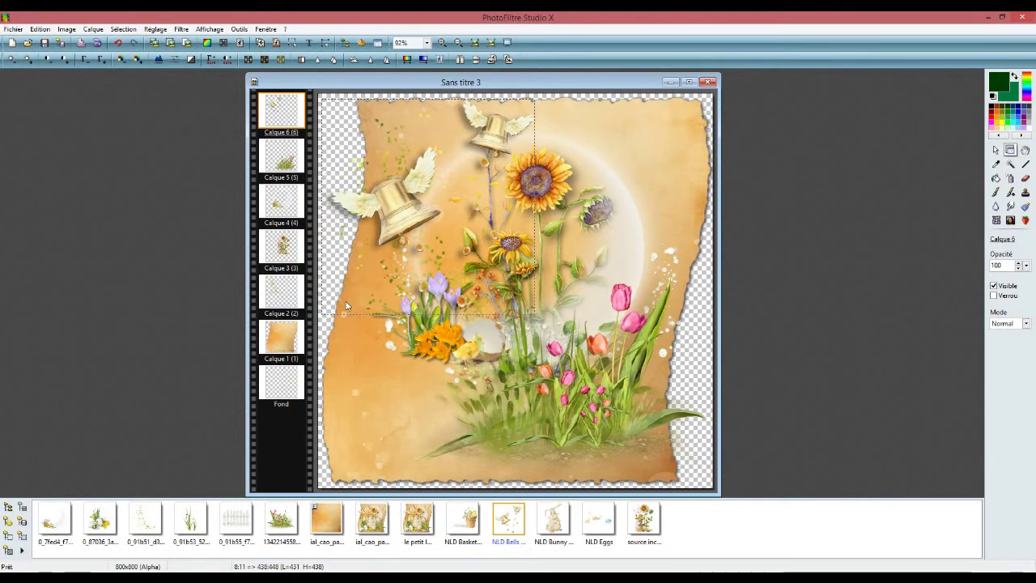
click(462, 61)
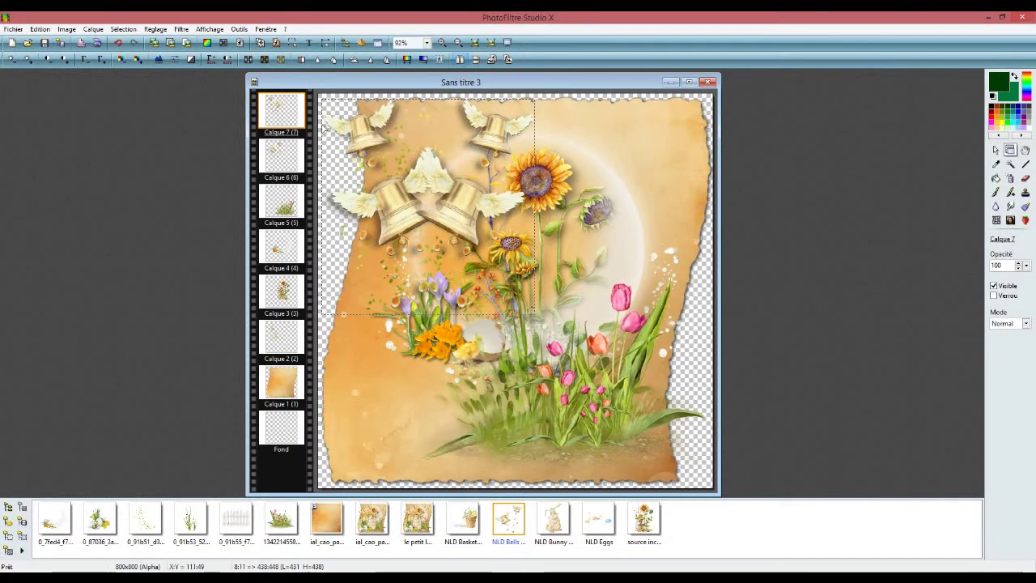
Set the mirrored bells layer's manual position to X 556, Y 36 and its width to 216 pixels
right_click(288, 115)
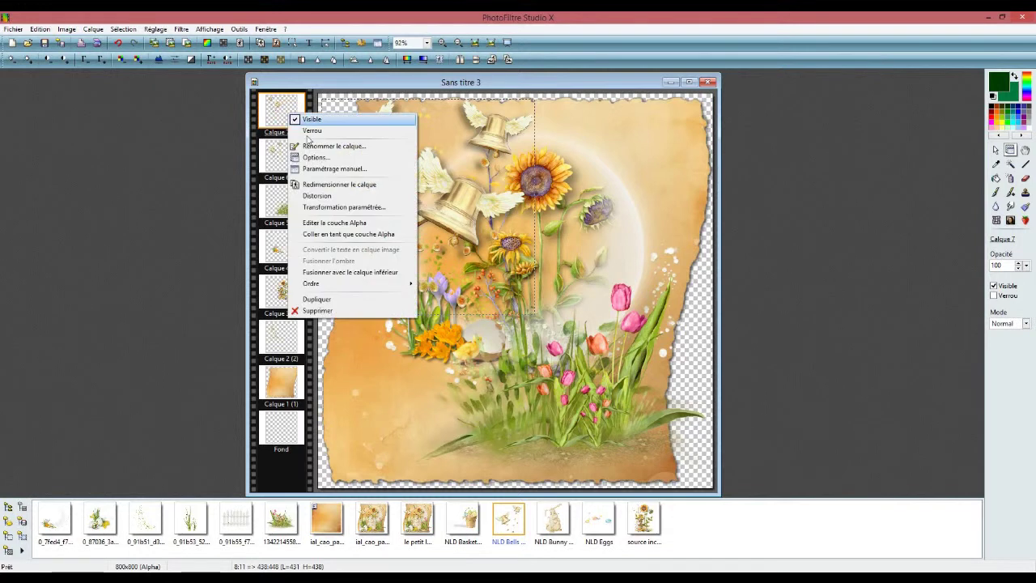
click(331, 169)
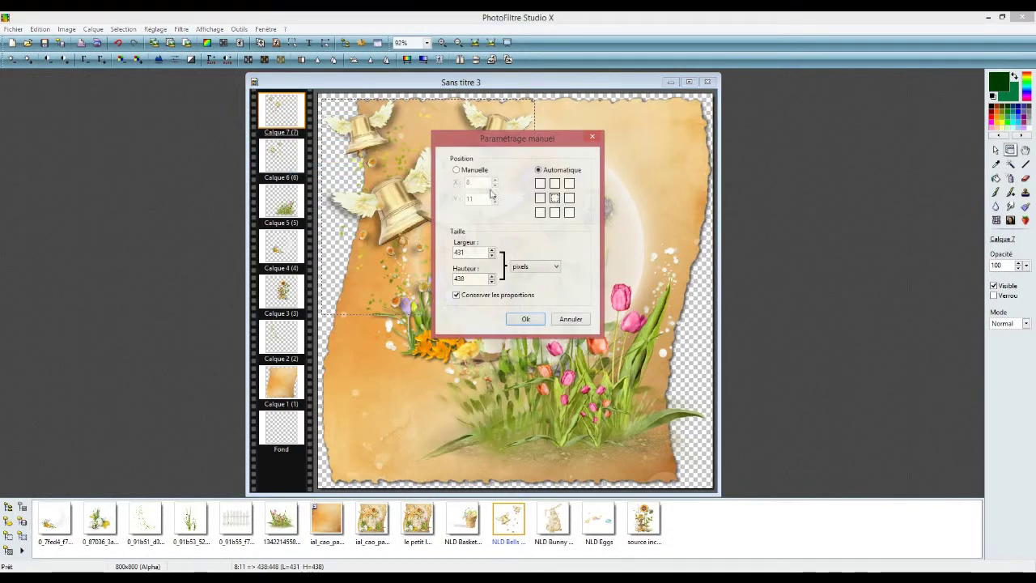
click(457, 171)
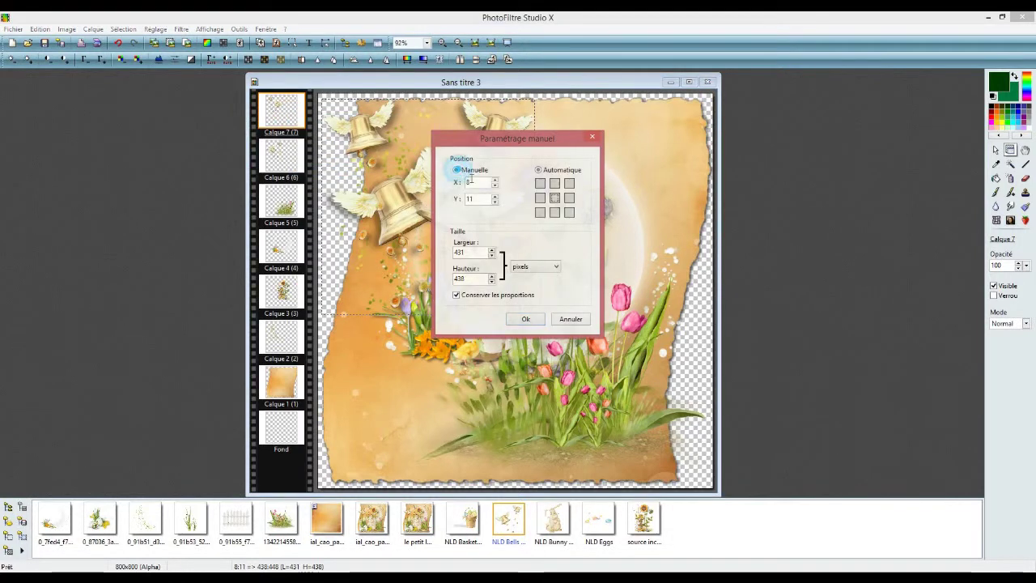
double_click(476, 182)
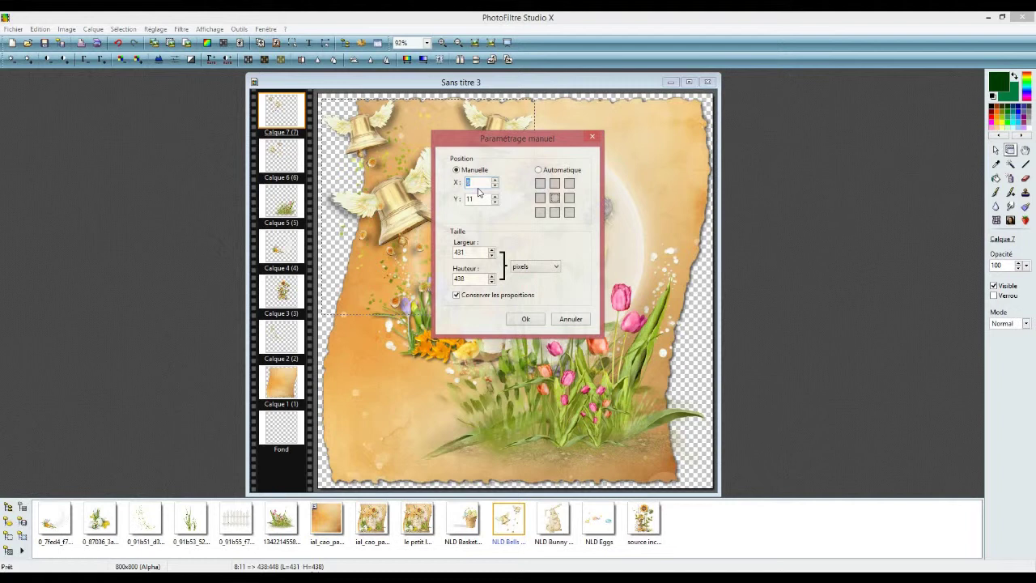
drag(475, 199, 461, 204)
drag(475, 255, 451, 253)
text(4)
click(522, 318)
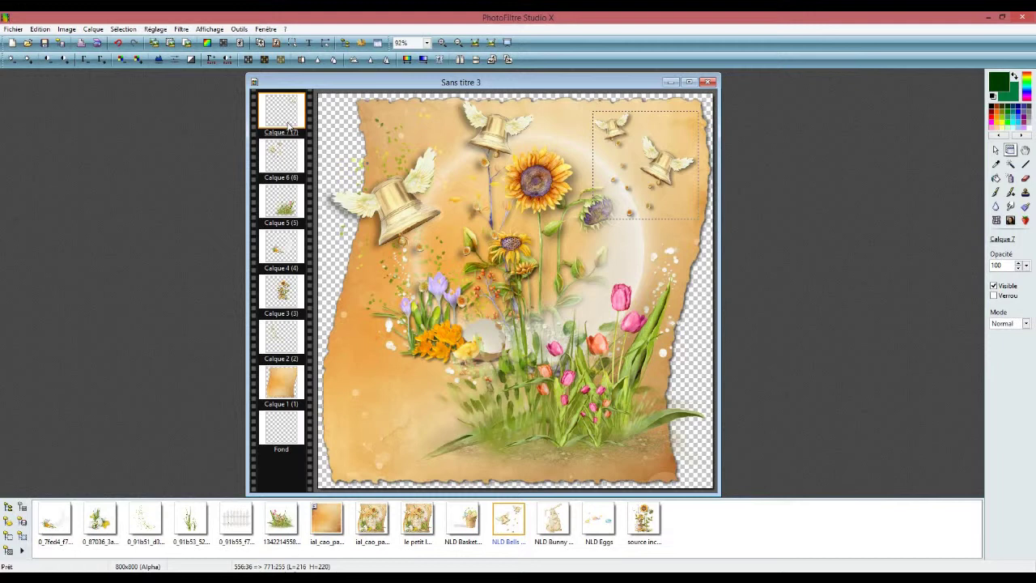
Add the white picket fence image as a new layer
click(235, 535)
drag(363, 441, 397, 388)
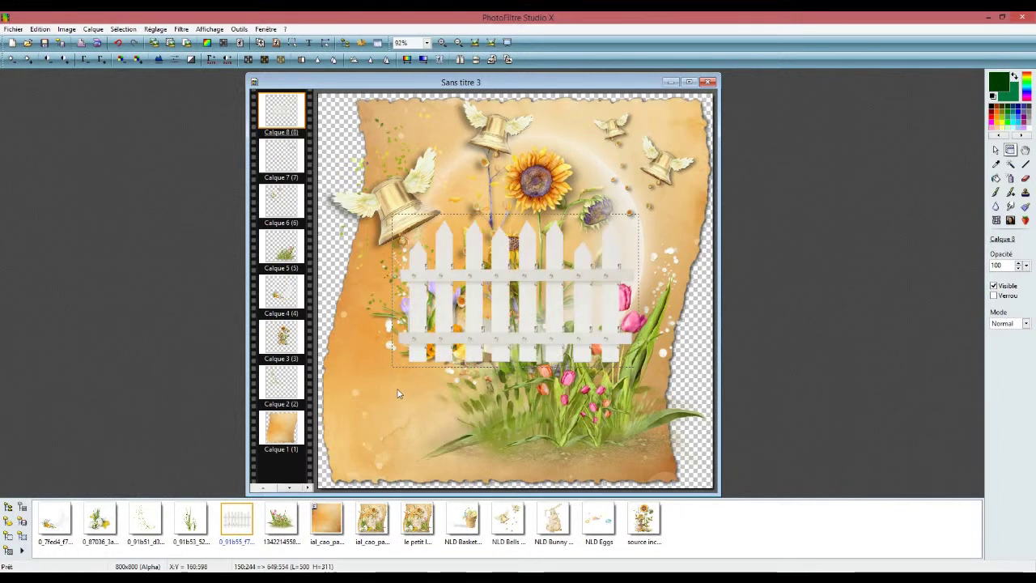
Move the white picket fence layer over the lower left of the paper, to position X 31, Y 378
drag(495, 356, 433, 396)
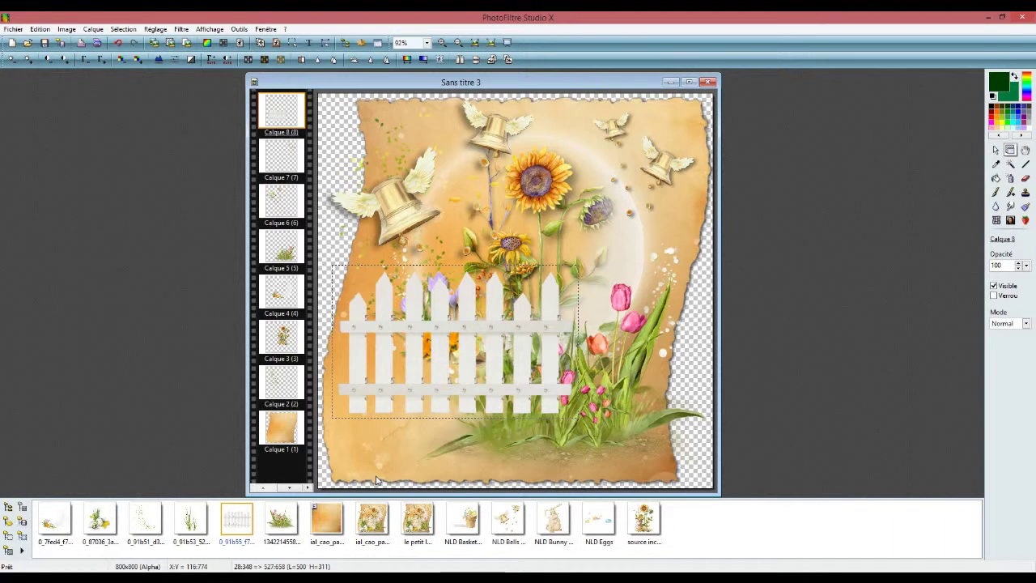
key(Right)
key(Right)
key(Right)
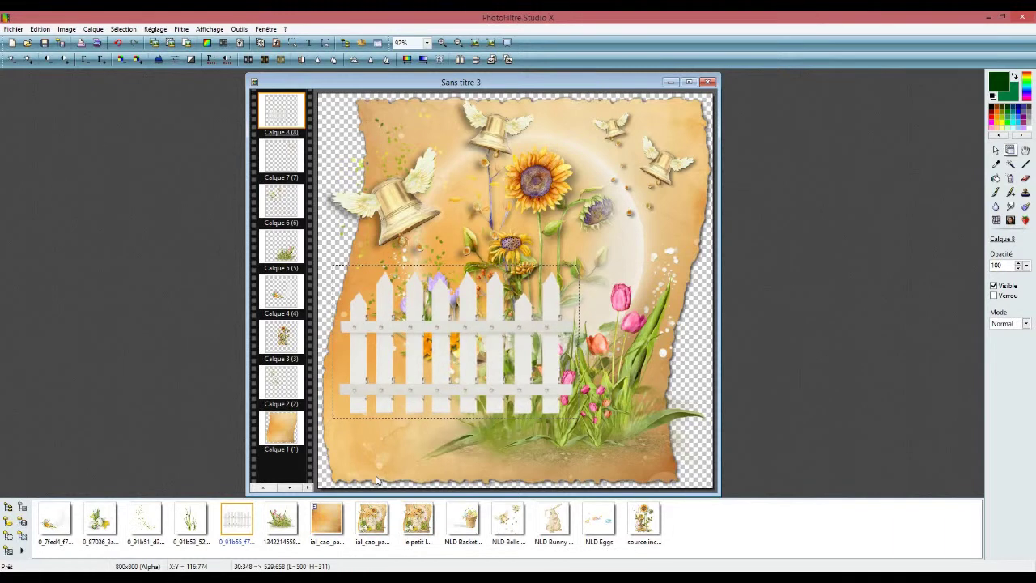
key(Down)
key(Down)
key(Down)
key(Down)
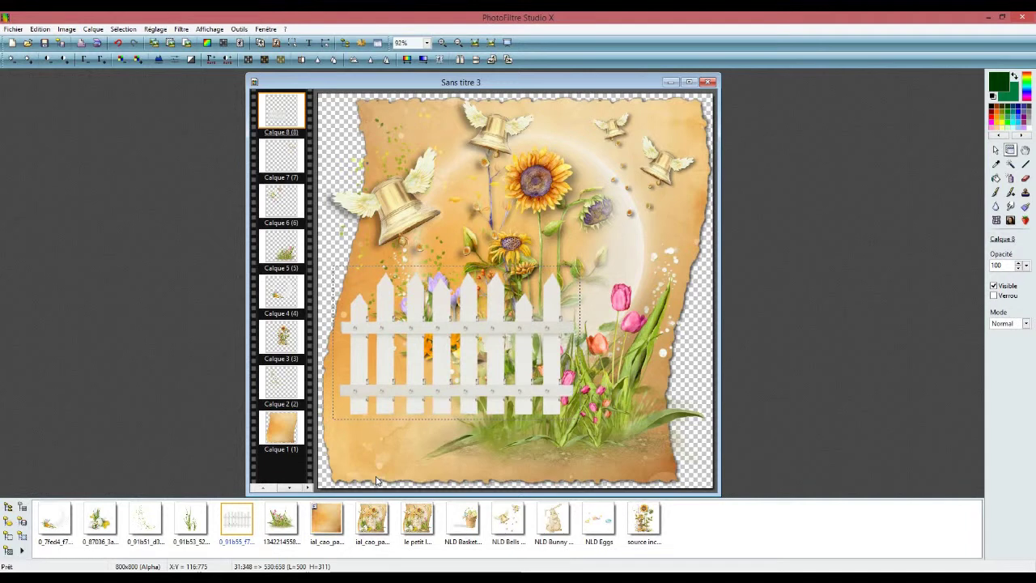
key(Down)
key(Down)
key(Down)
key(Down)
key(Down)
key(Down)
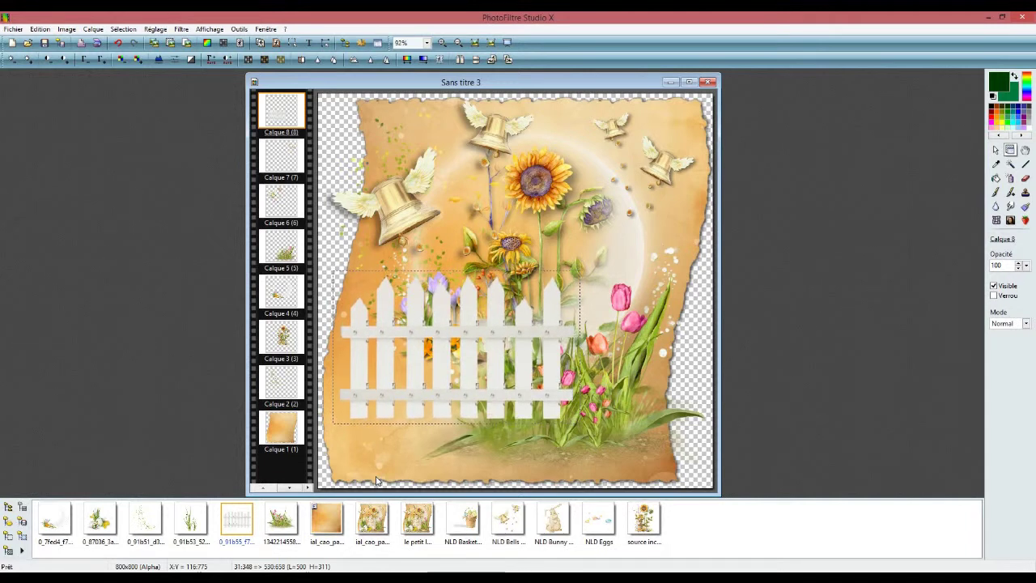
key(Down)
key(Down)
key(Down)
key(Down)
key(Down)
key(Down)
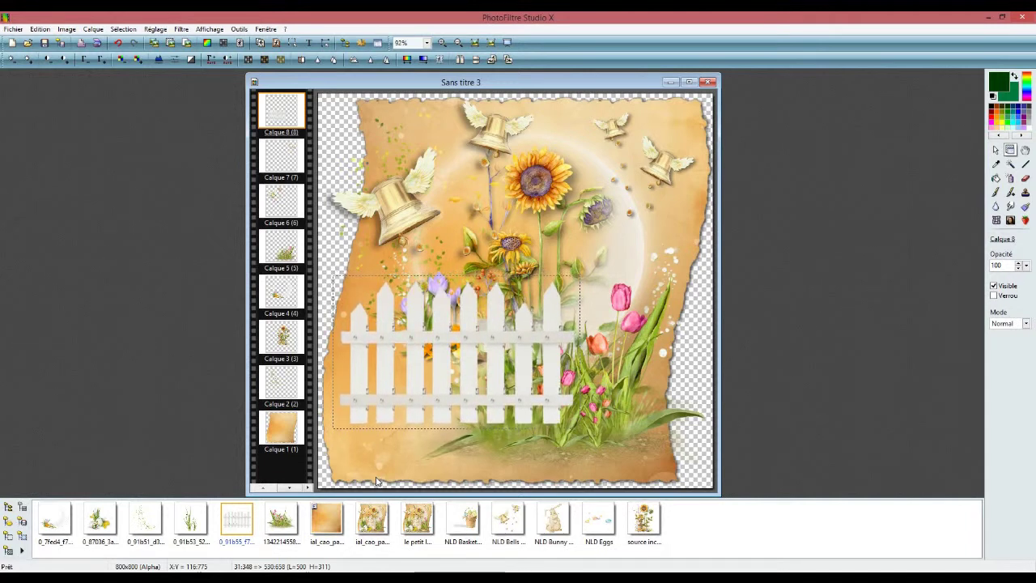
key(Down)
key(Down)
key(Down)
key(Down)
key(Down)
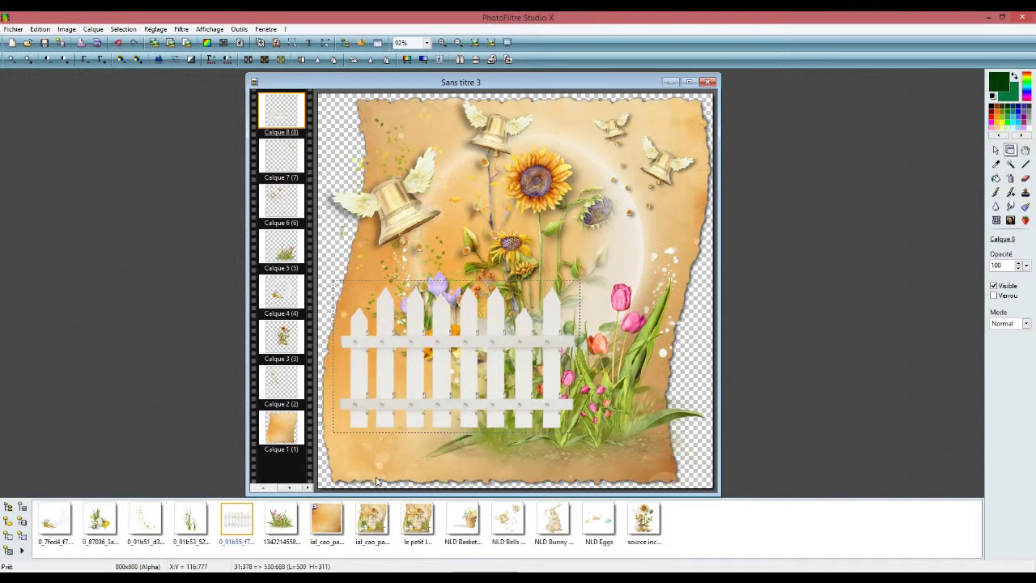
Add the NLD Basket image with Easter eggs as a new layer and flip it horizontally
drag(461, 534, 496, 403)
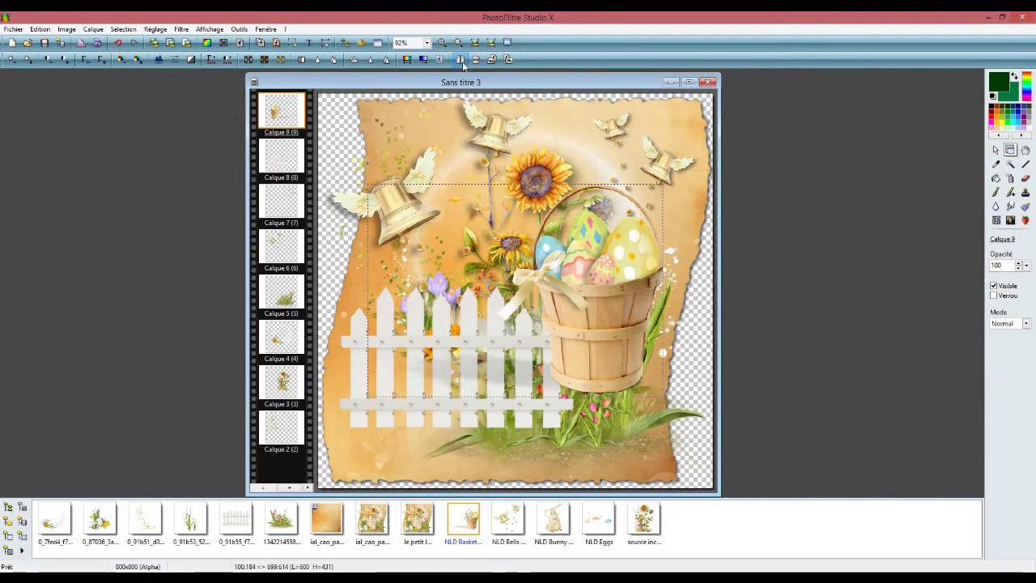
click(460, 62)
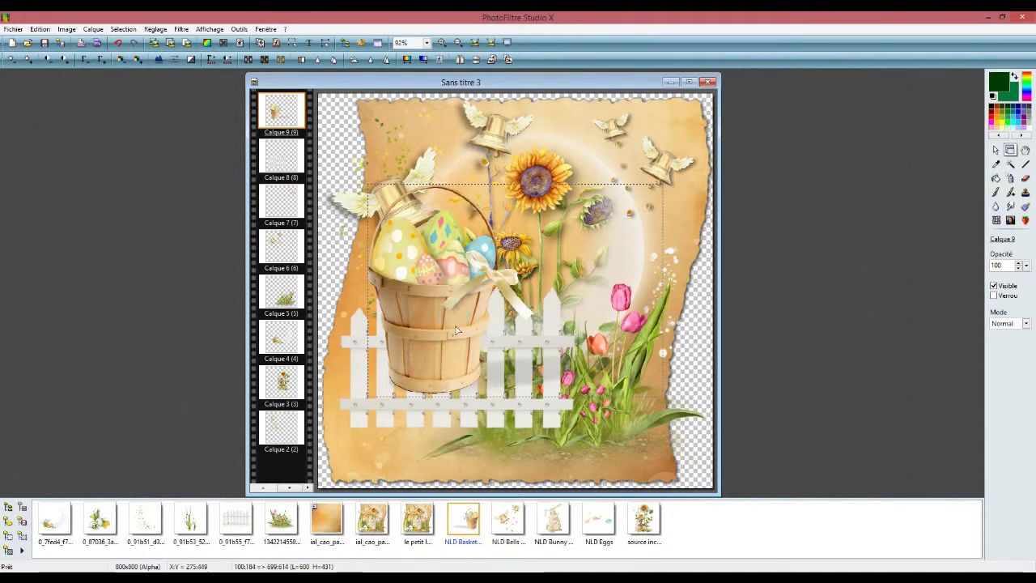
Move the mirrored egg basket layer in front of the fence, to position X 114, Y 301
drag(456, 336, 458, 384)
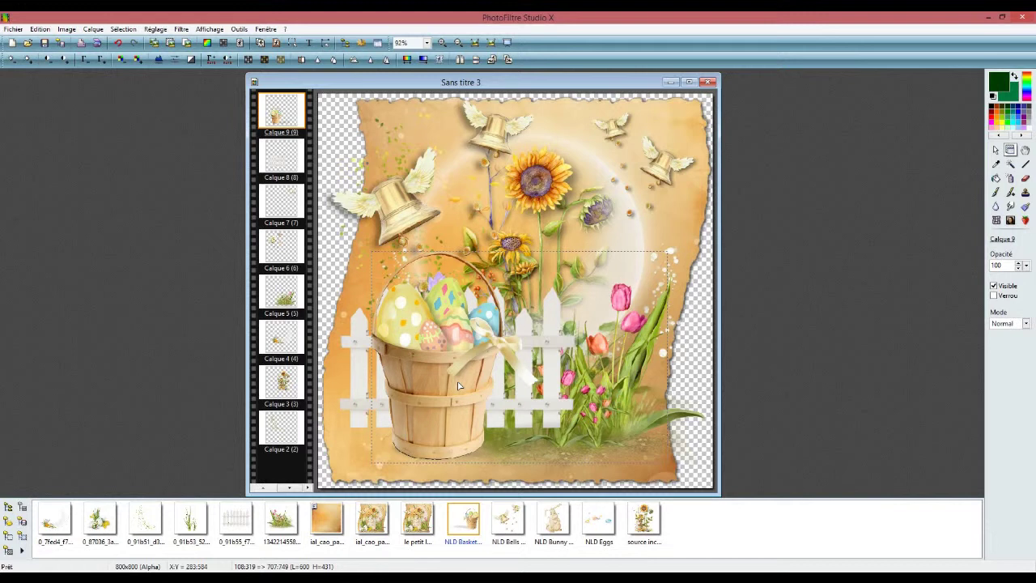
key(Right)
key(Right)
key(Right)
key(Right)
key(Right)
key(Right)
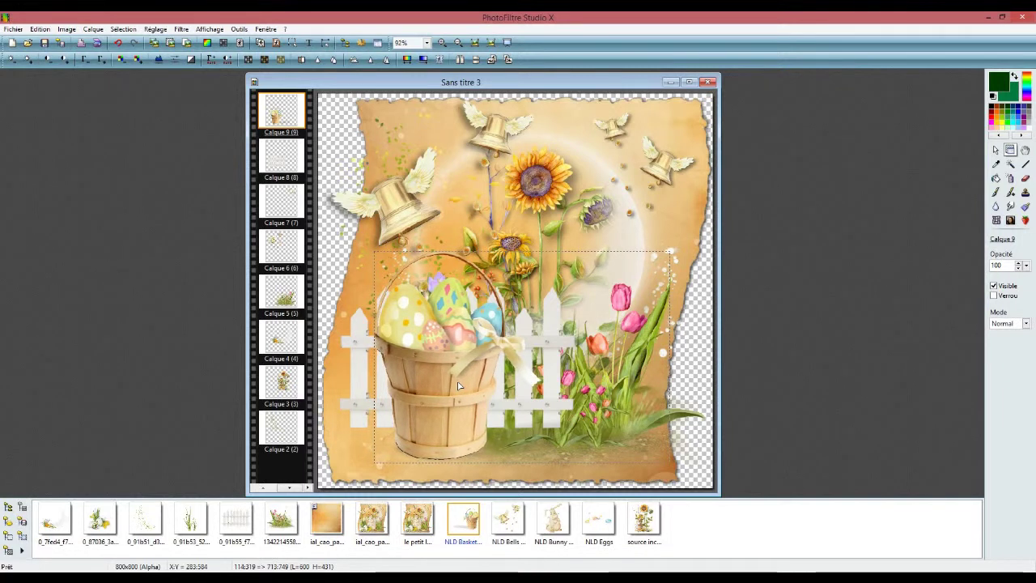
key(Up)
key(Up)
key(Up)
key(Up)
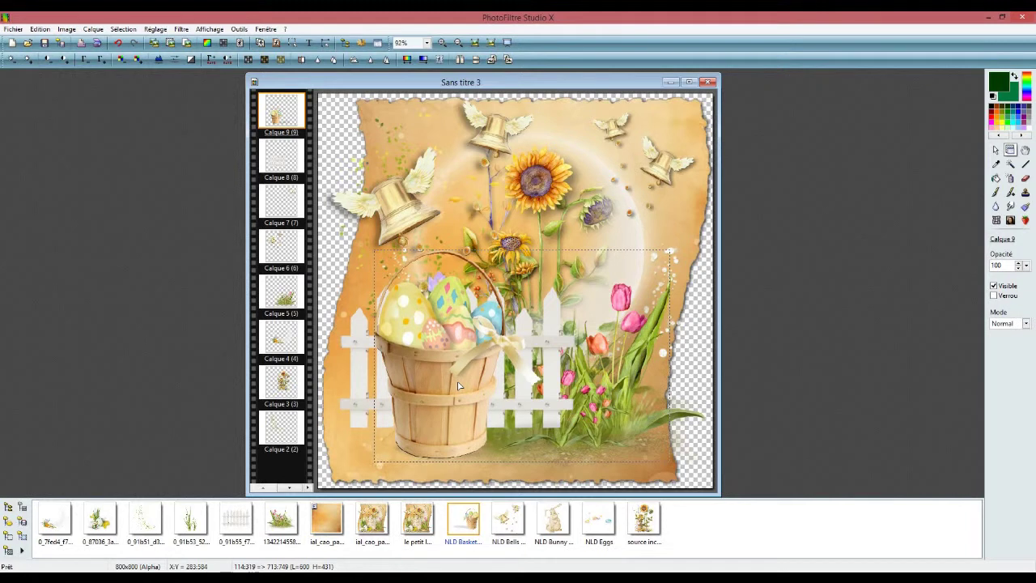
key(Up)
key(Up)
key(Up)
key(Up)
key(Up)
key(Up)
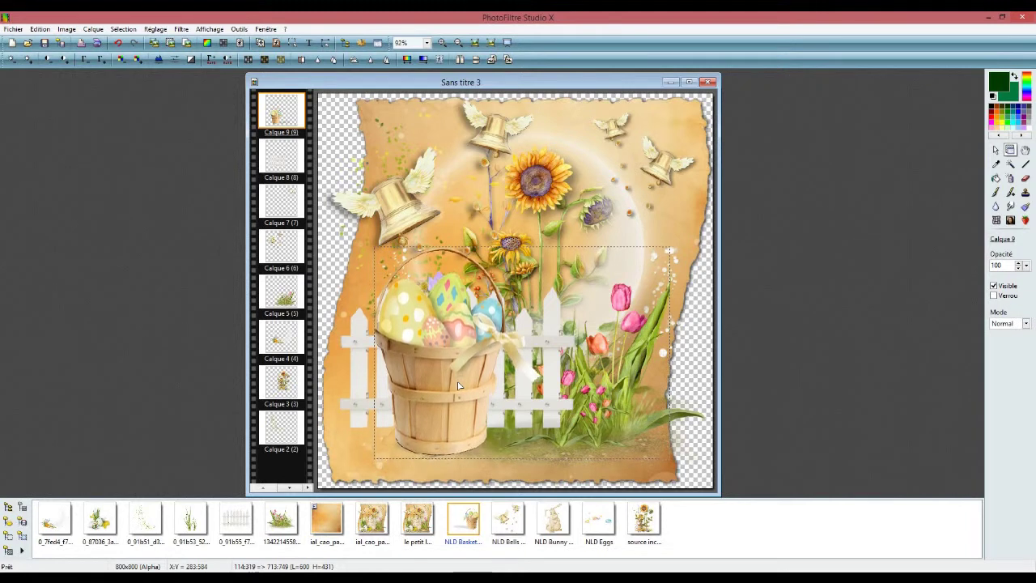
key(Up)
key(Up)
key(Up)
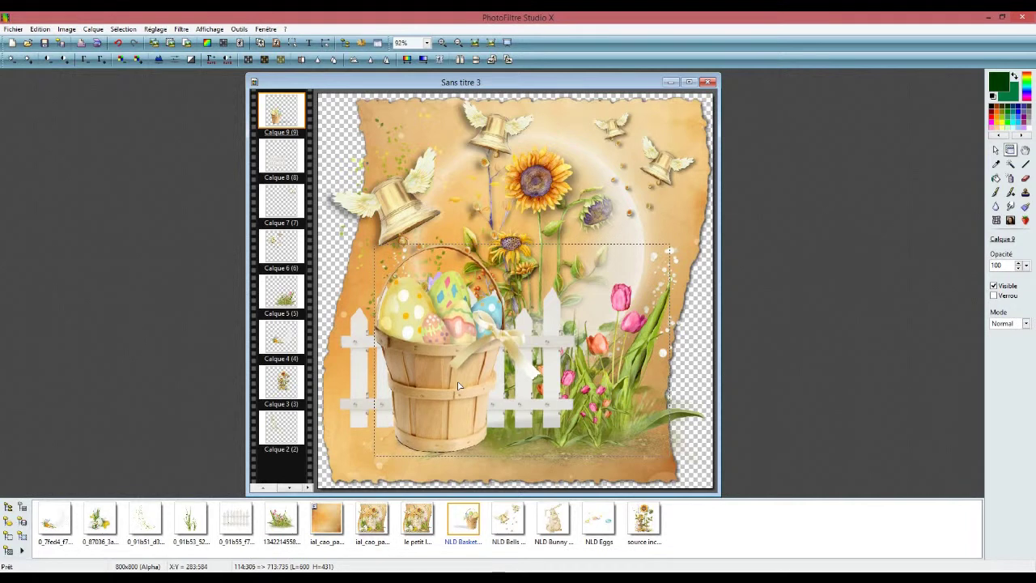
key(Up)
key(Up)
key(Up)
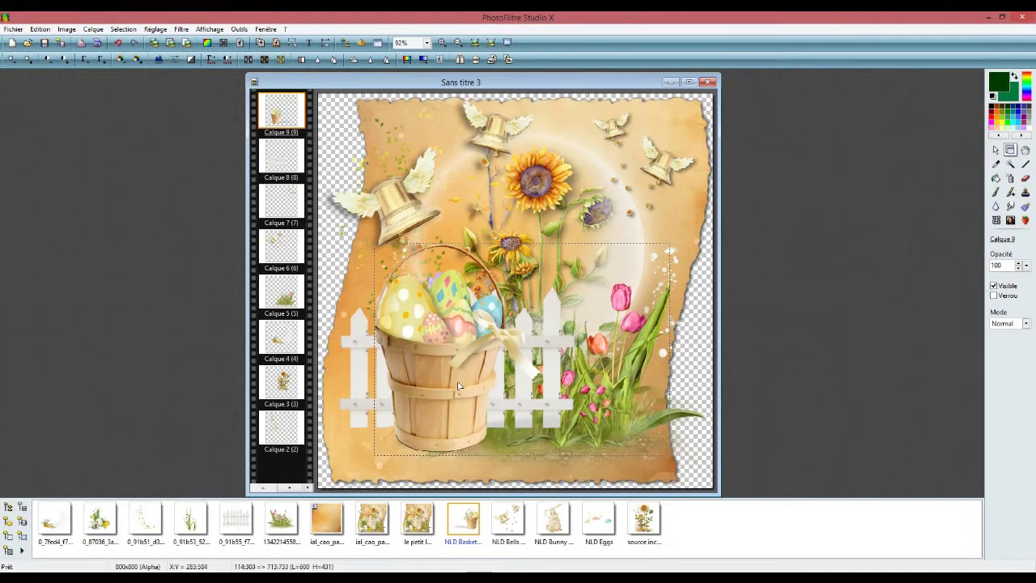
key(Up)
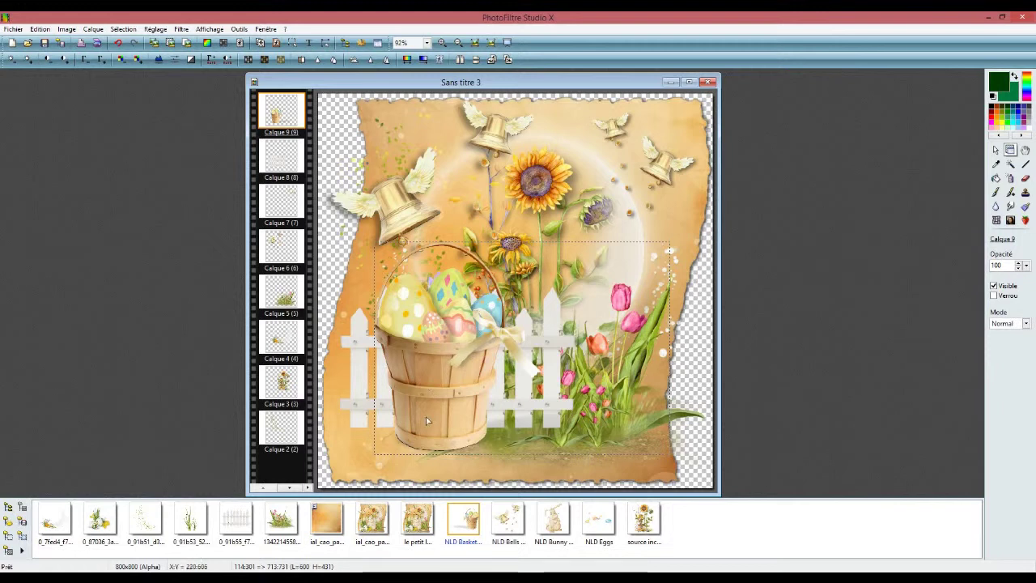
Add the tall green grass image 0_91b53 as a new layer, keeping the tulip layer in its original place
drag(199, 526, 498, 348)
click(509, 370)
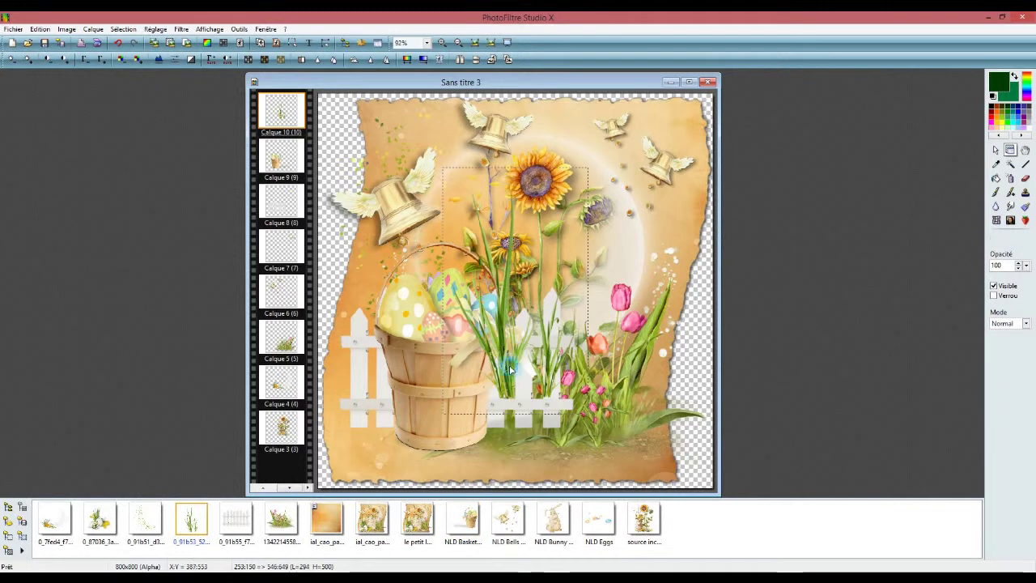
drag(458, 400, 433, 417)
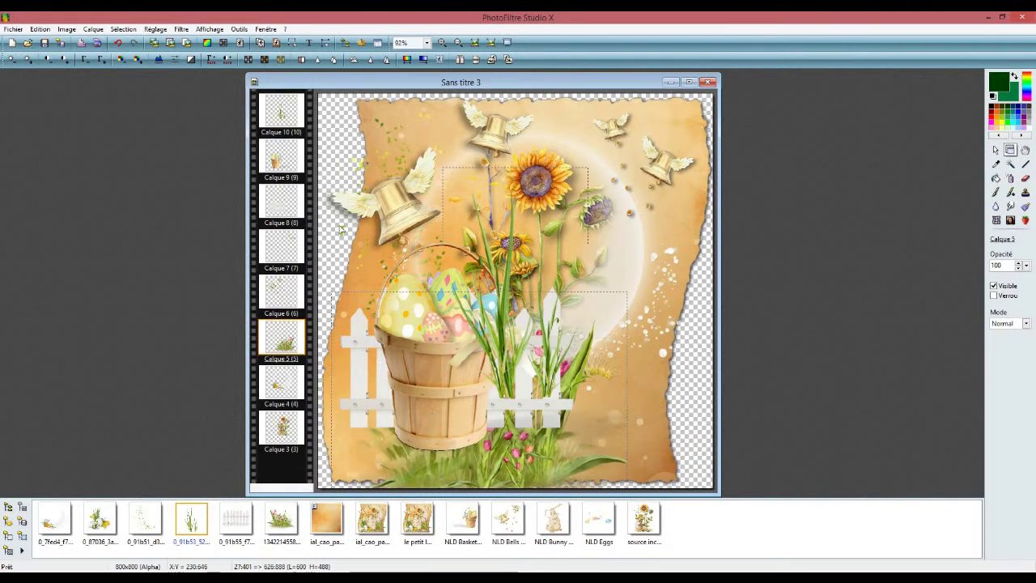
click(117, 44)
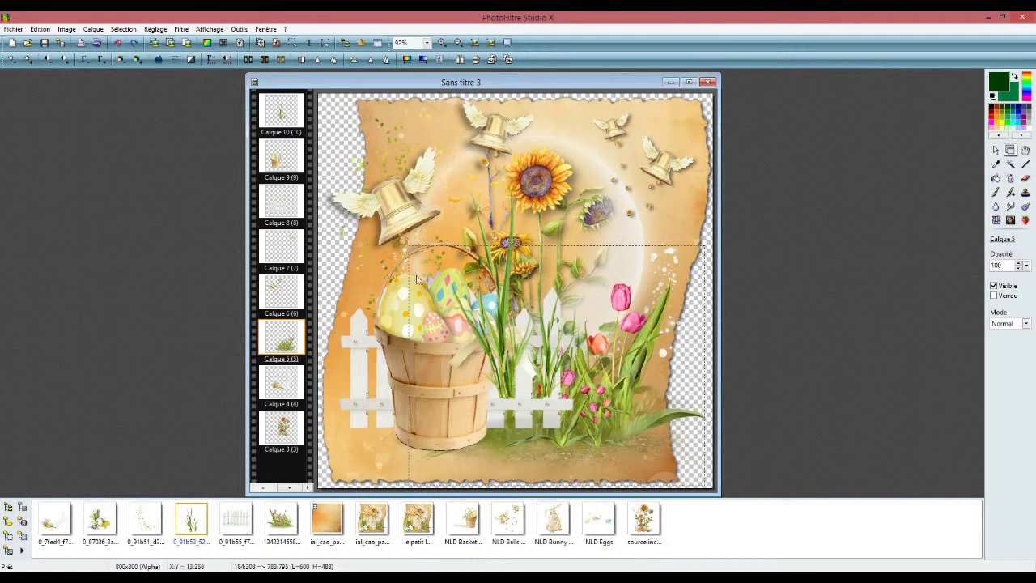
Move the tall grass layer in front of the basket's left side, to position X 14, Y 264
click(510, 350)
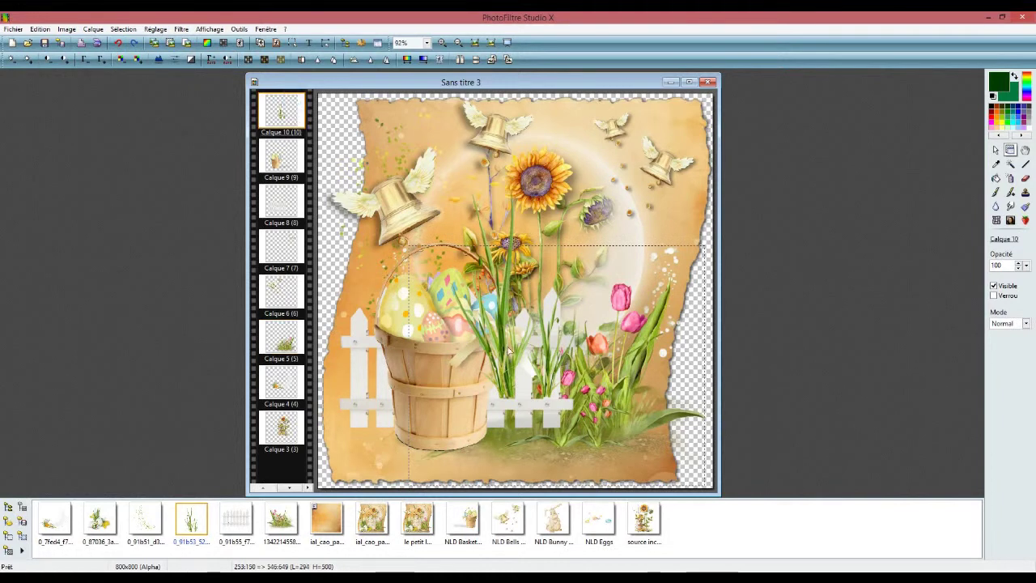
drag(456, 405, 389, 420)
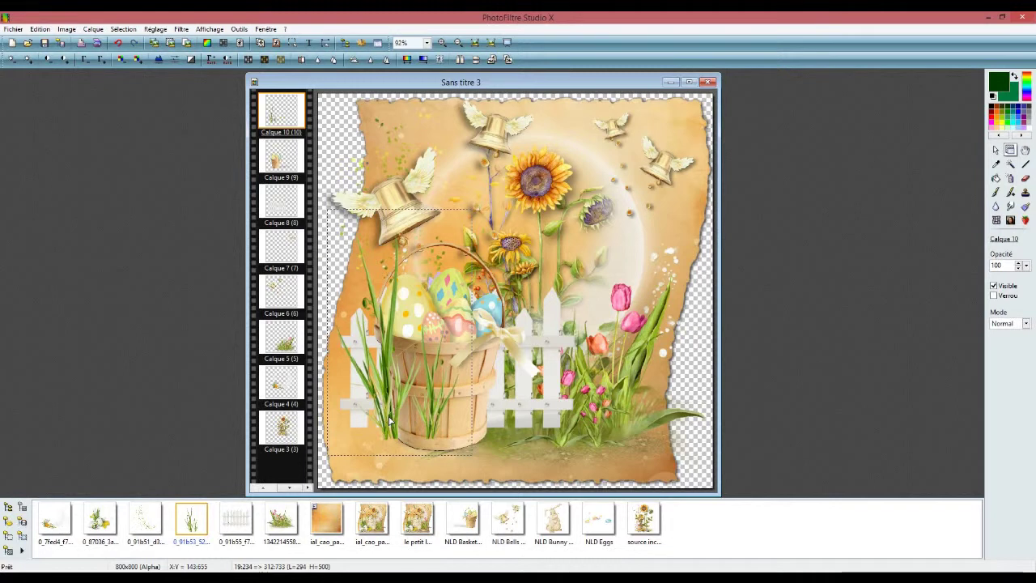
key(Left)
key(Left)
key(Left)
key(Left)
key(Left)
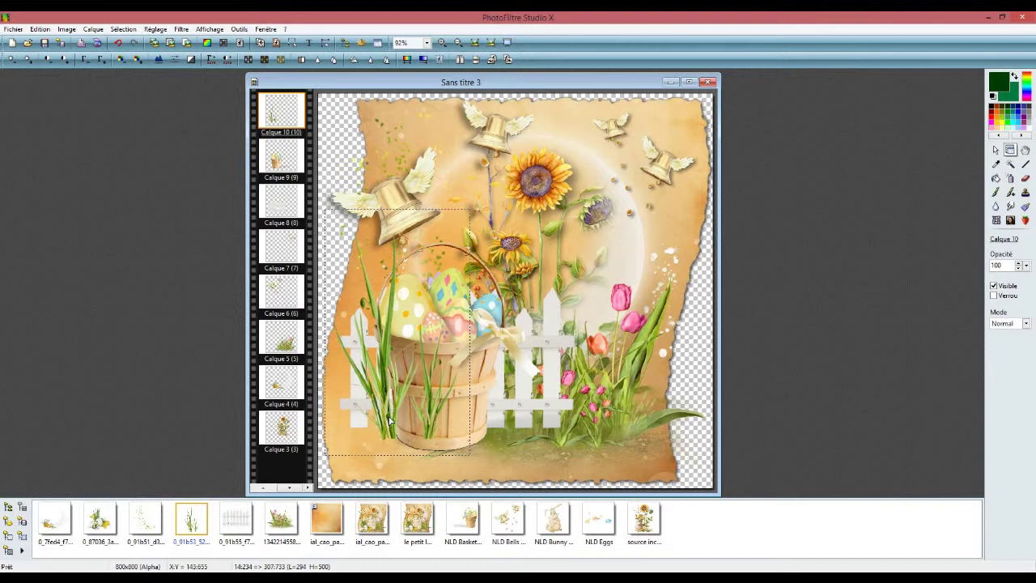
key(Down)
key(Down)
key(Down)
key(Down)
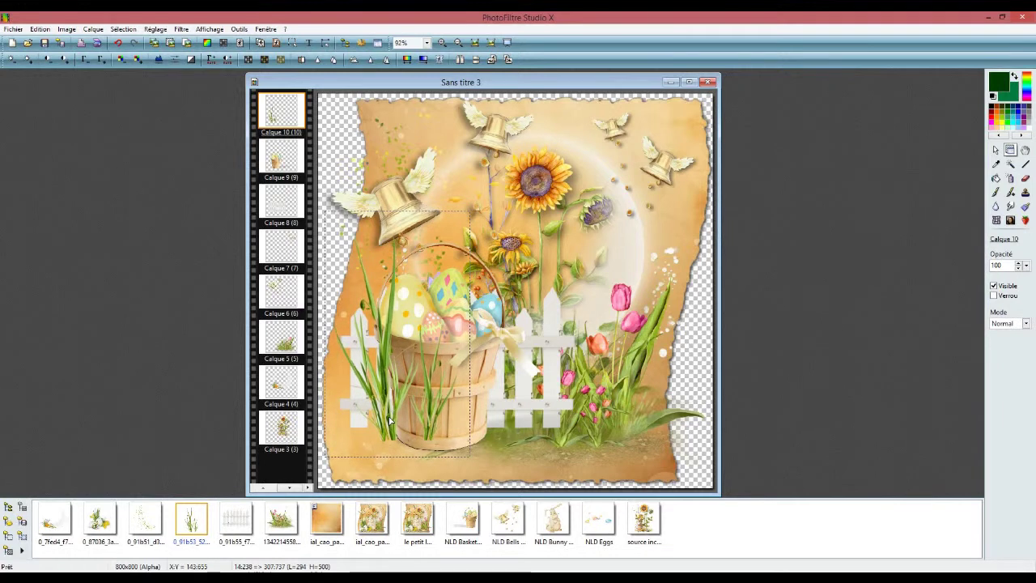
key(Down)
key(Down)
key(Down)
key(Down)
key(Down)
key(Down)
key(Down)
key(Down)
key(Down)
key(Down)
key(Down)
key(Down)
key(Down)
key(Down)
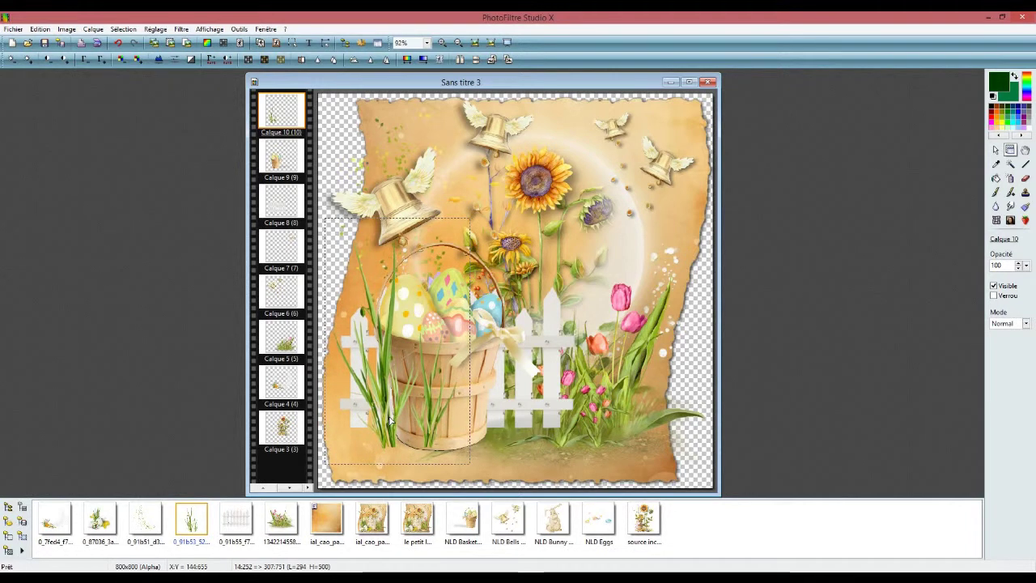
key(Down)
key(Down)
key(Down)
key(Down)
key(Down)
key(Down)
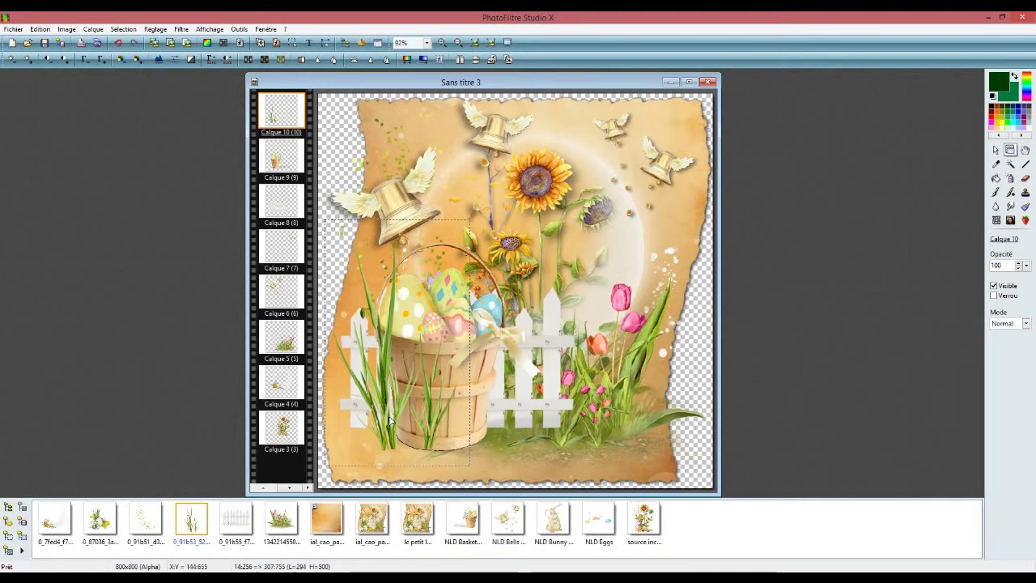
key(Down)
key(Down)
key(Down)
key(Down)
key(Down)
key(Down)
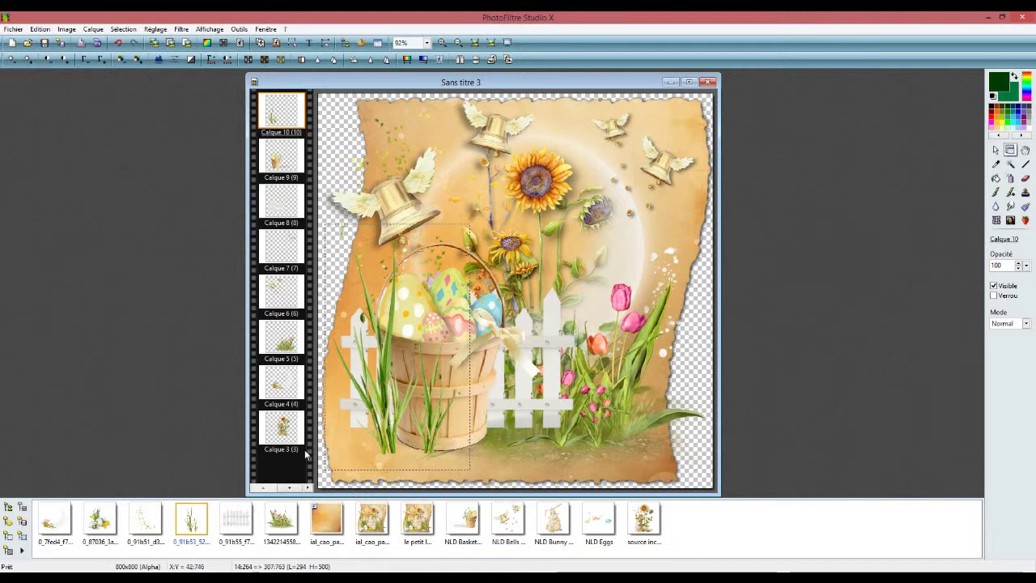
Add the white eggs and yellow flowers image 0_87036 as a new layer and move it to position X 8, Y 373
click(104, 527)
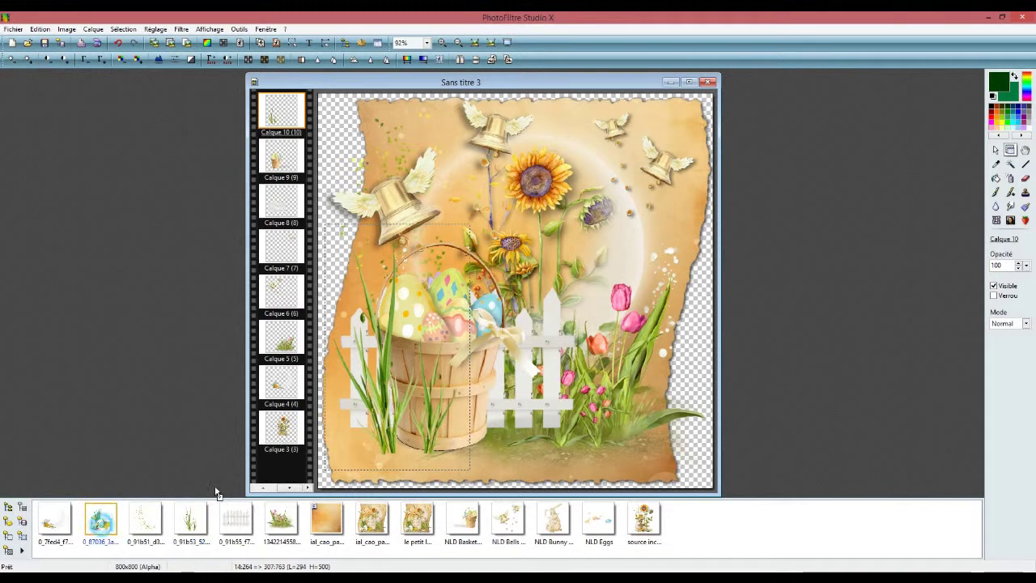
drag(386, 439, 413, 421)
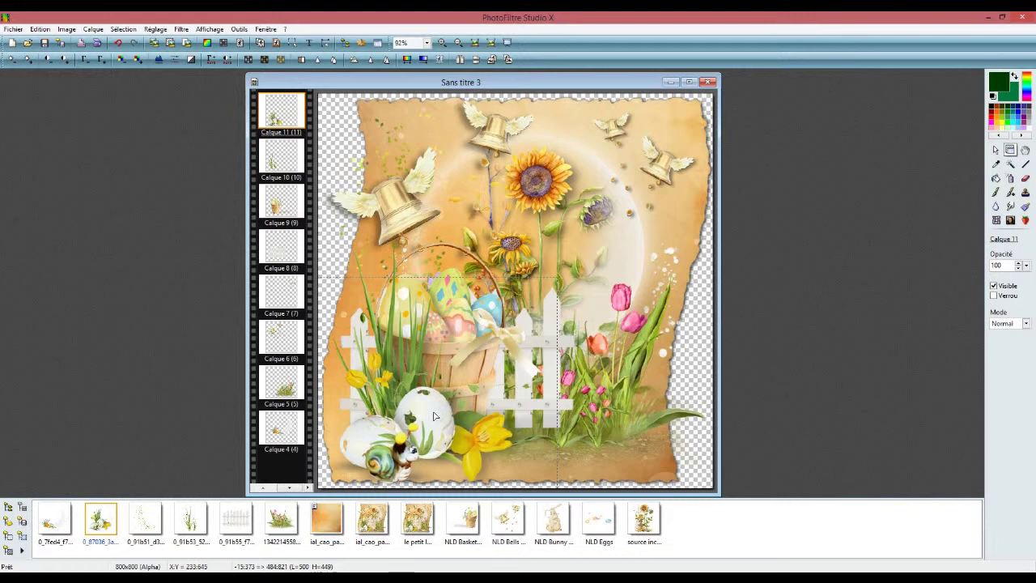
key(Right)
key(Right)
key(Right)
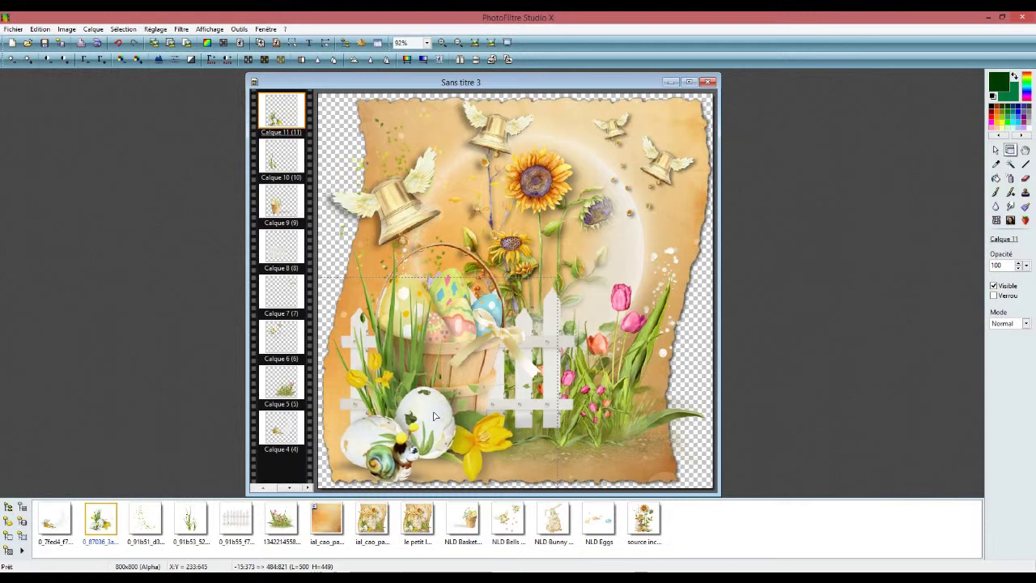
key(Right)
key(Right)
key(Right)
key(Right)
key(Right)
key(Right)
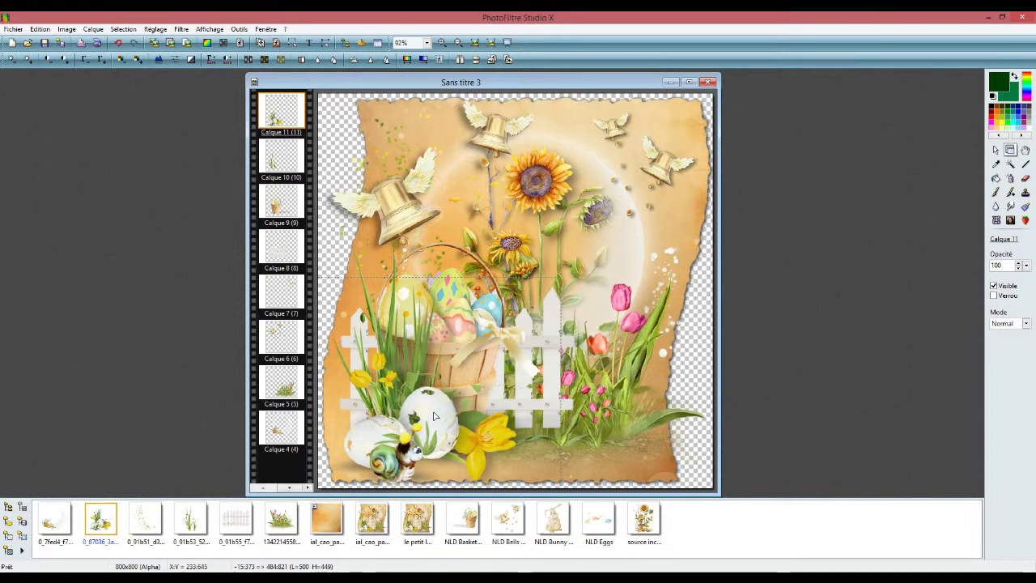
key(Right)
key(Right)
key(Right)
key(Right)
key(Right)
key(Right)
key(Right)
key(Right)
key(Right)
key(Right)
key(Right)
key(Right)
key(Right)
key(Right)
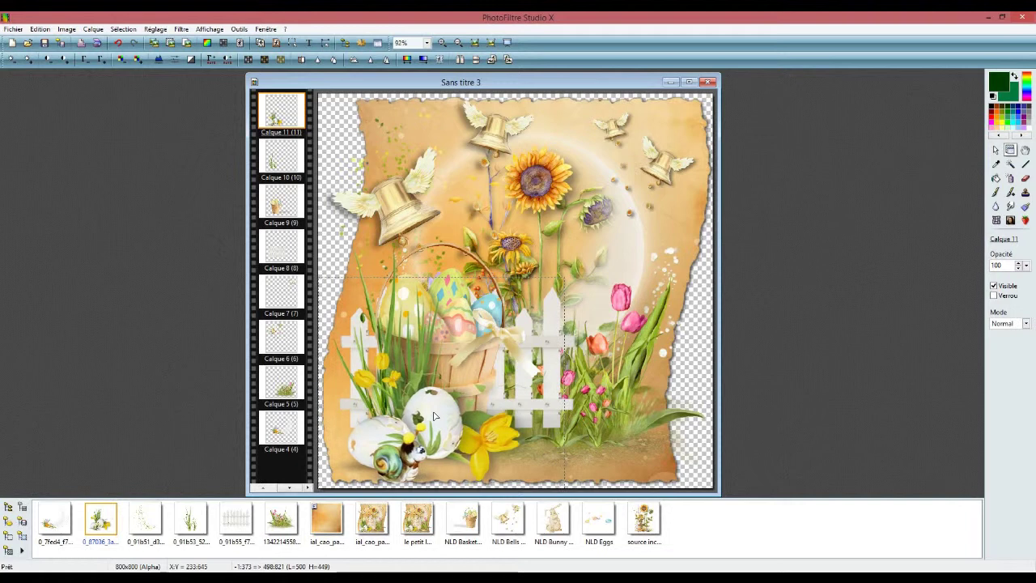
key(Right)
key(Right)
key(Right)
key(Right)
key(Right)
key(Right)
key(Right)
key(Right)
key(Right)
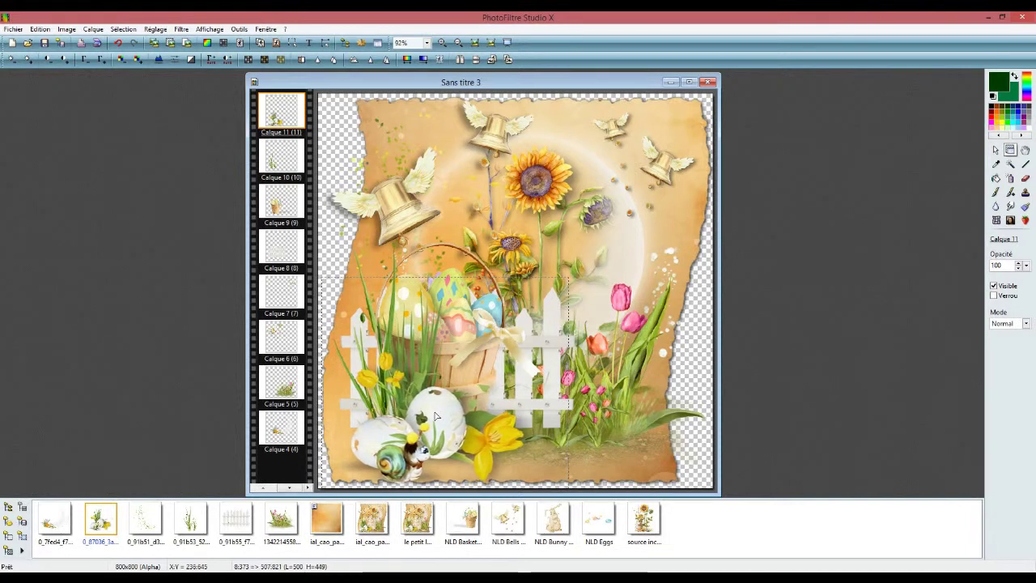
key(Right)
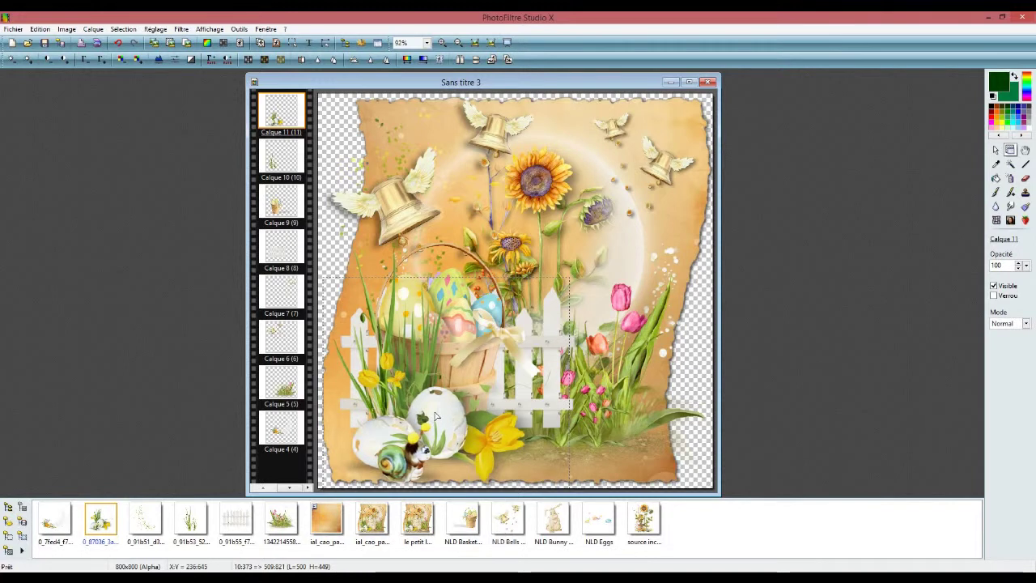
key(Left)
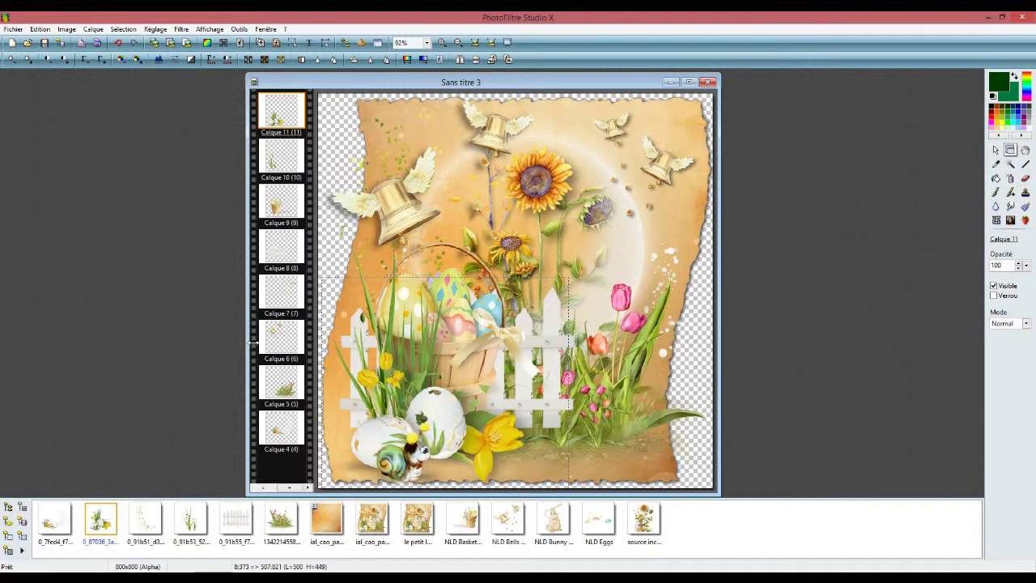
Add the NLD Bunny image as a new layer and set its width to 304 pixels with proportions kept
click(561, 532)
double_click(561, 522)
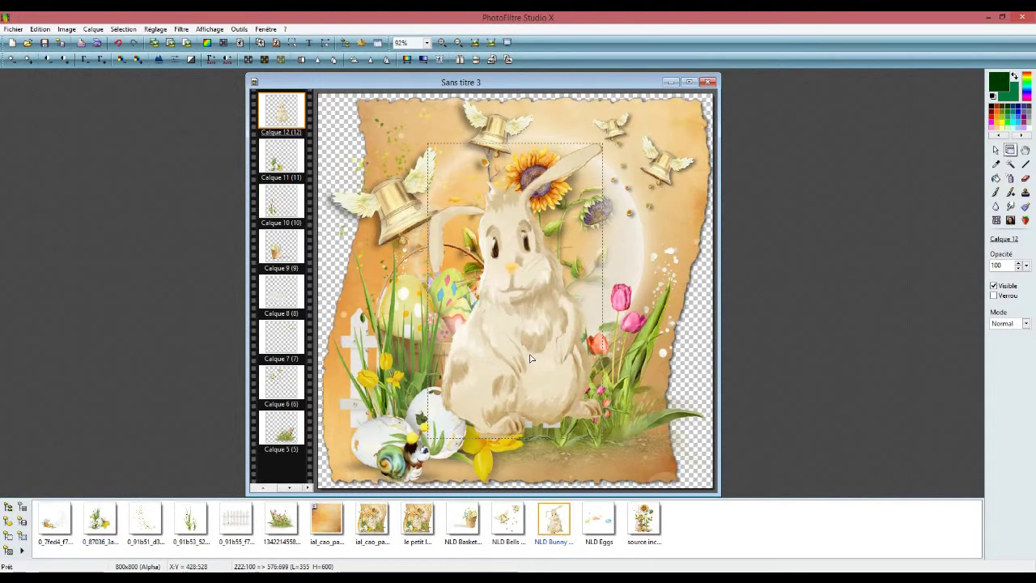
right_click(285, 114)
click(319, 170)
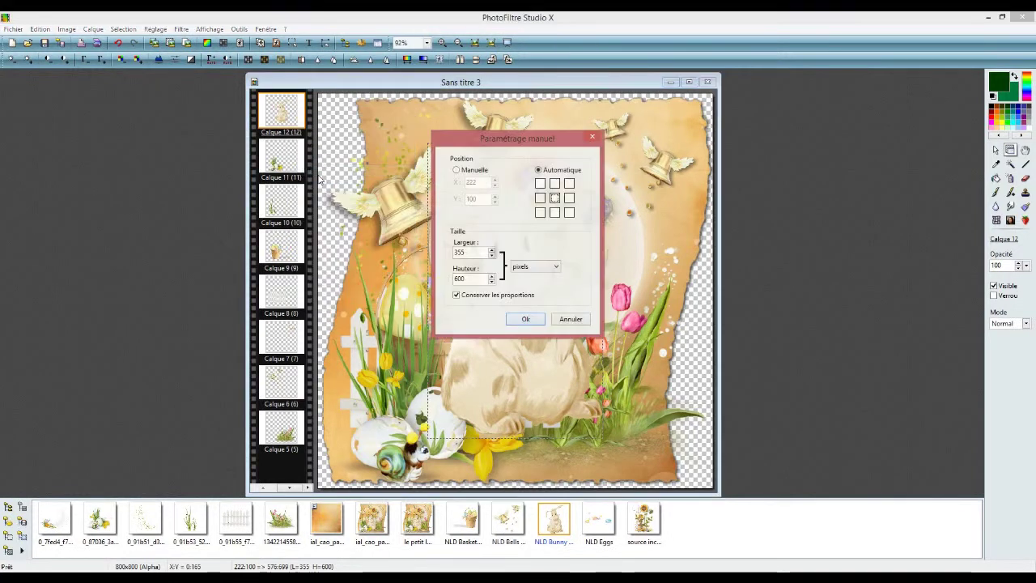
double_click(474, 254)
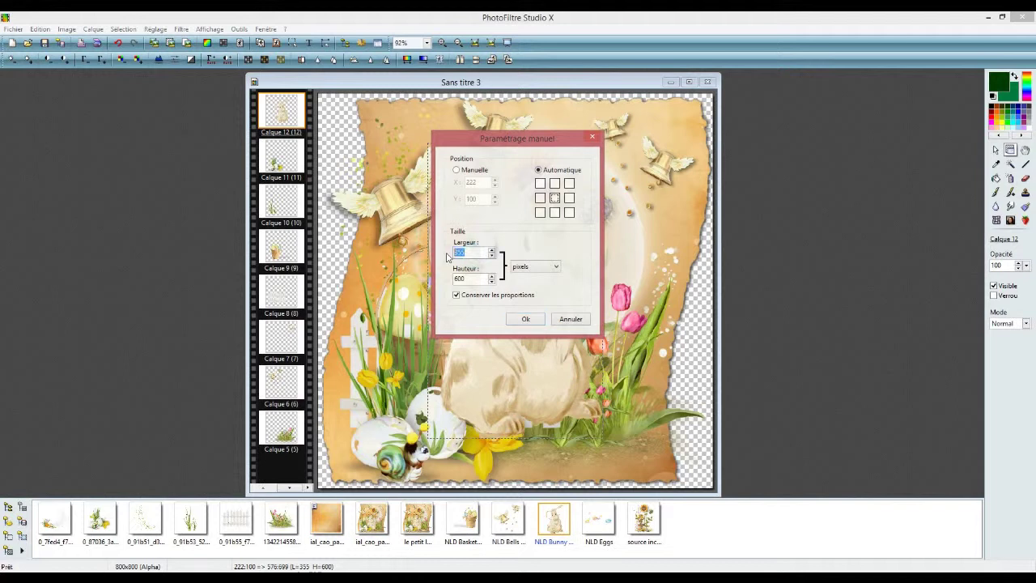
text(304)
Position the bunny layer manually at X 226, Y 243 and apply its new placement
click(457, 172)
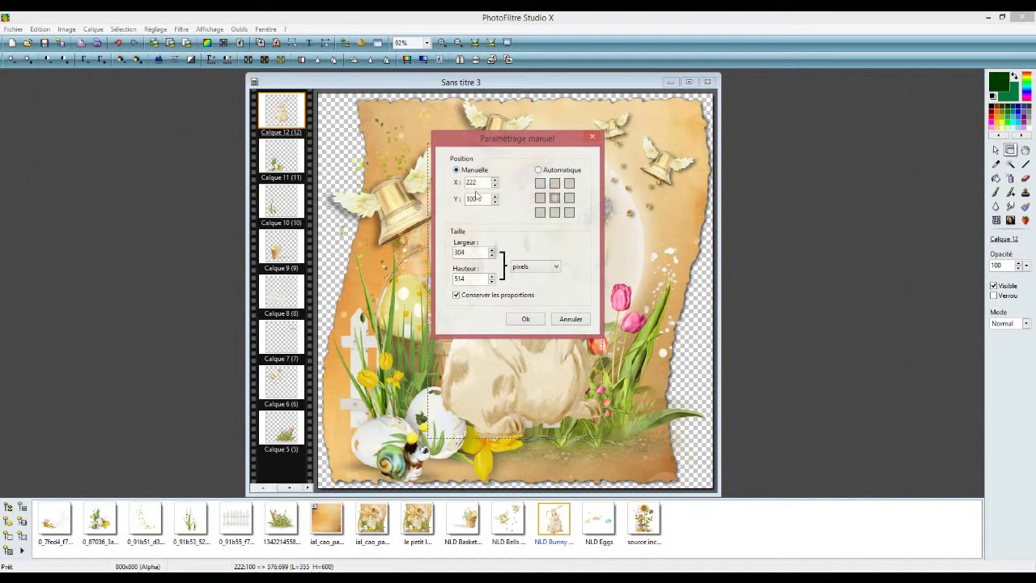
click(495, 181)
click(494, 181)
click(494, 181)
click(494, 181)
drag(478, 199, 450, 199)
text(243)
click(523, 322)
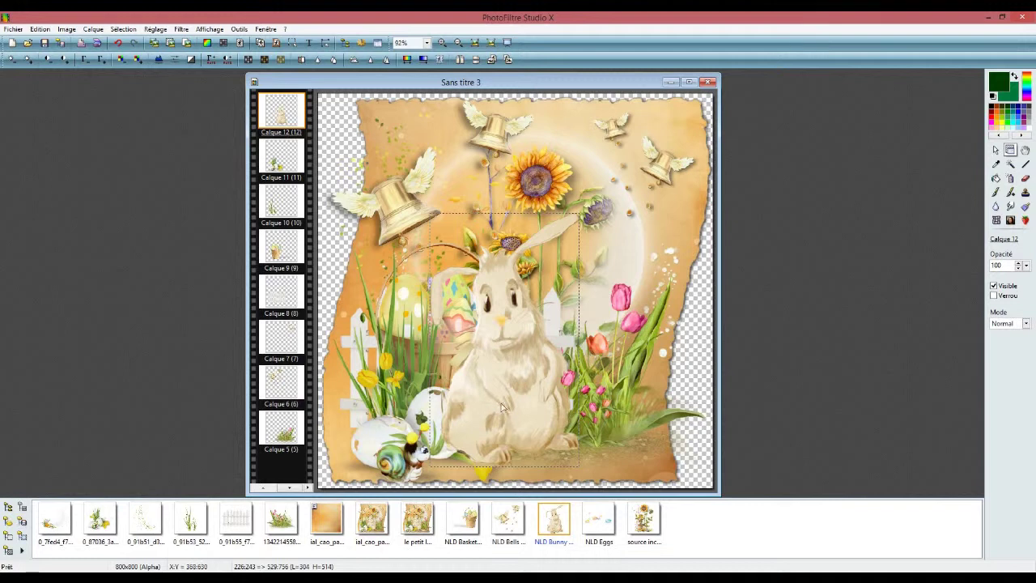
Lower the bunny layer one level, behind the white eggs and yellow flowers layer
right_click(284, 120)
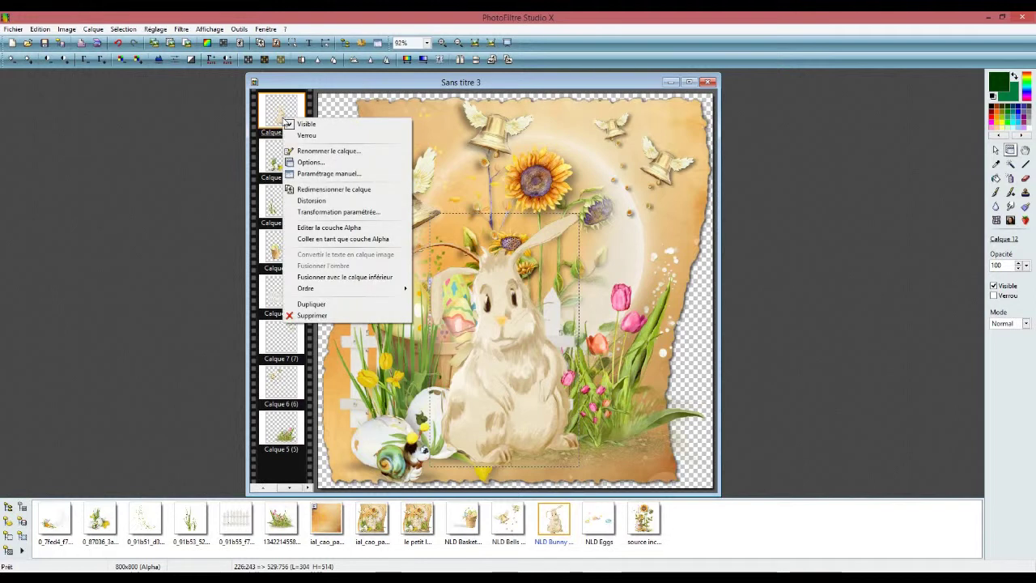
mouse_move(326, 288)
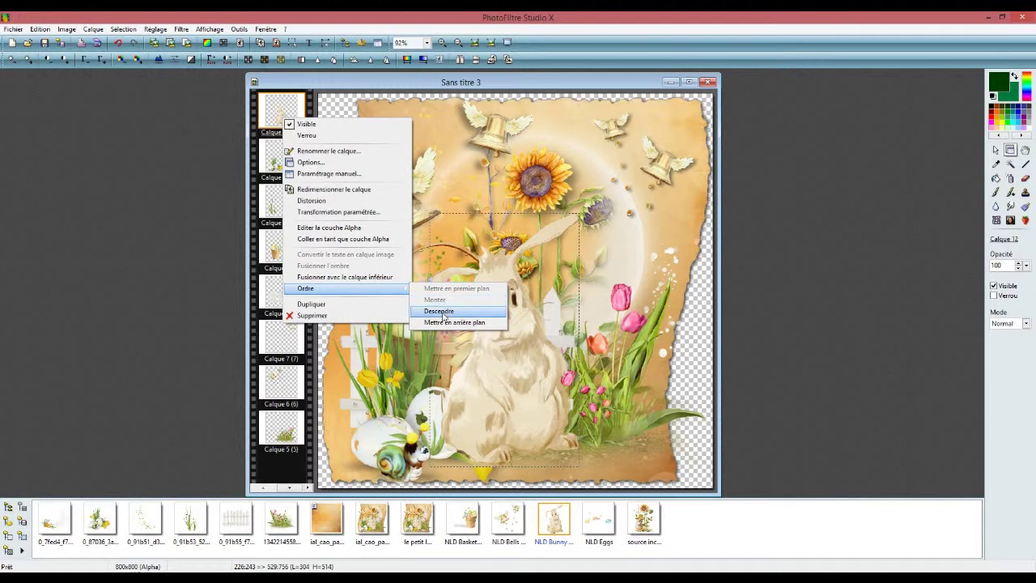
click(441, 312)
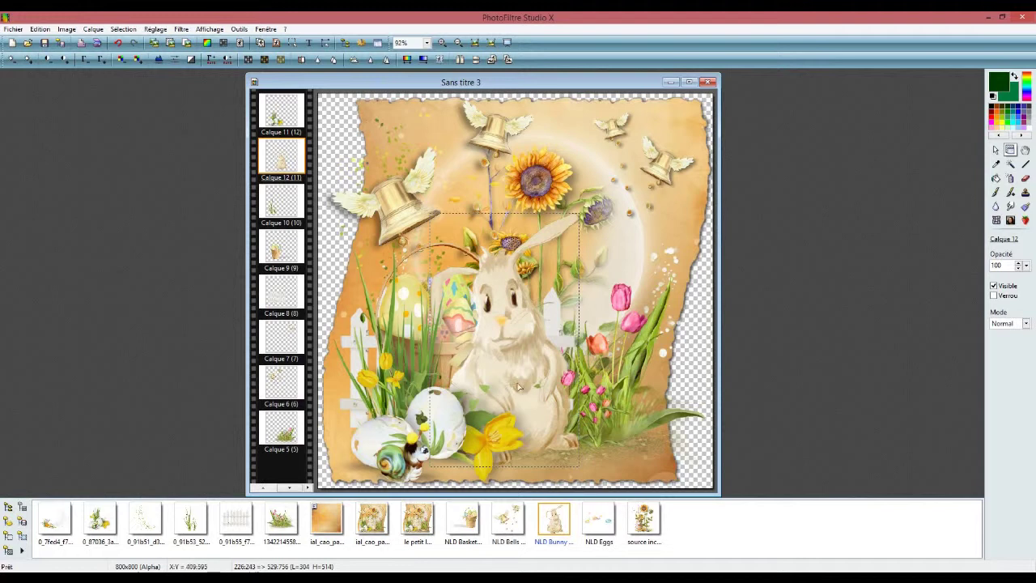
Give the bunny layer a drop shadow with Delta X 4 and Delta Y 4
double_click(285, 163)
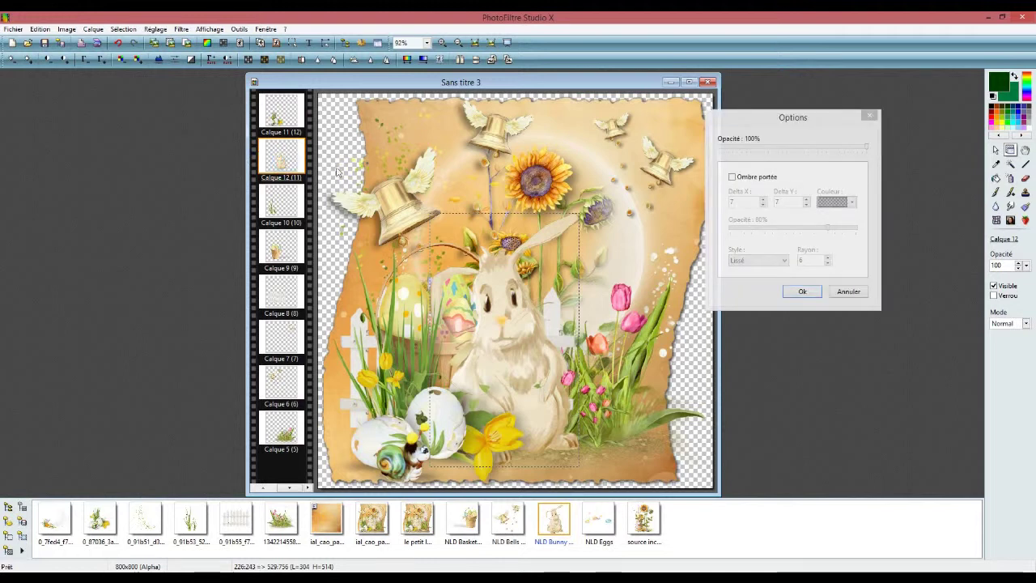
click(732, 176)
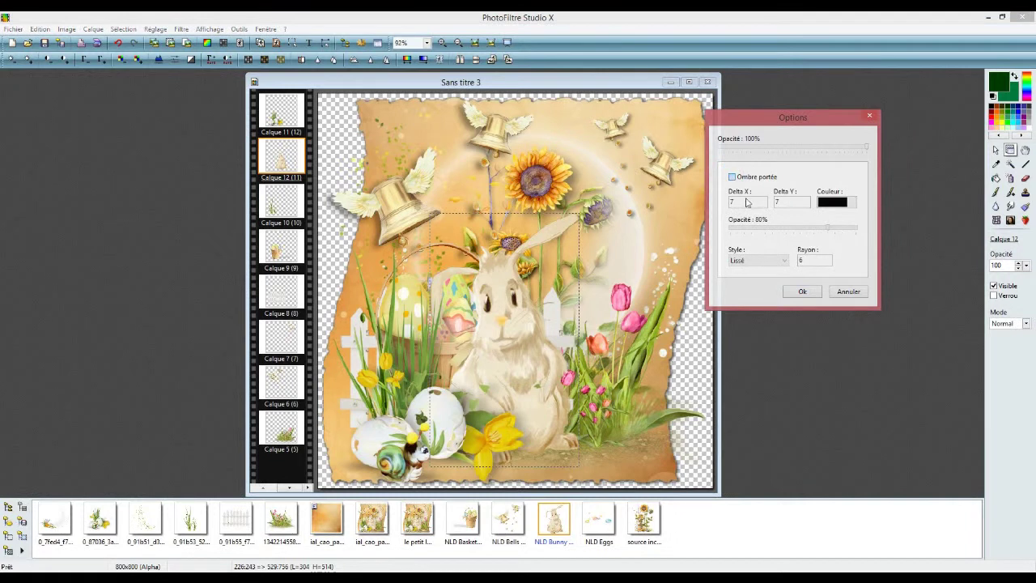
double_click(740, 203)
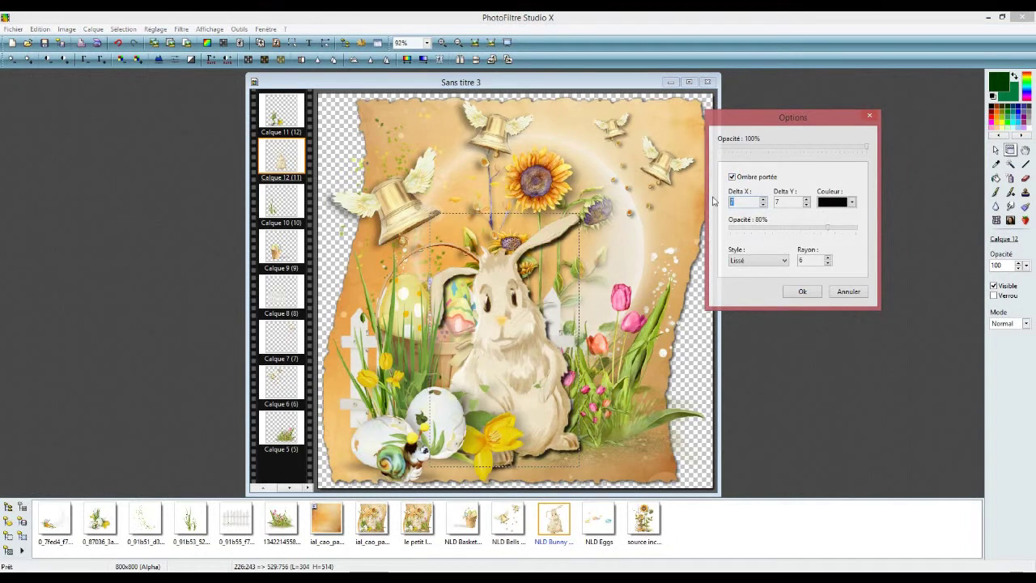
text(4)
double_click(786, 202)
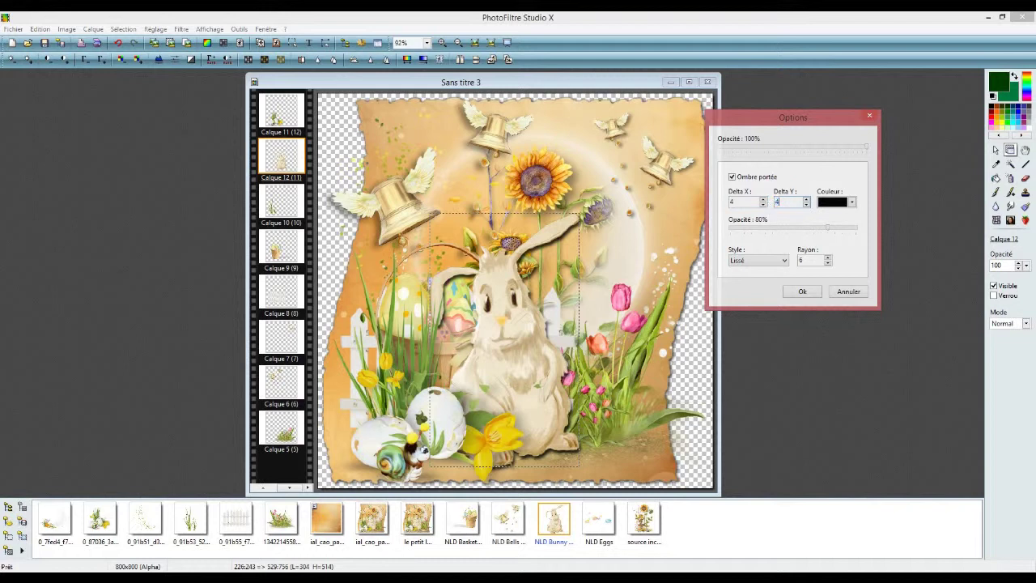
click(805, 292)
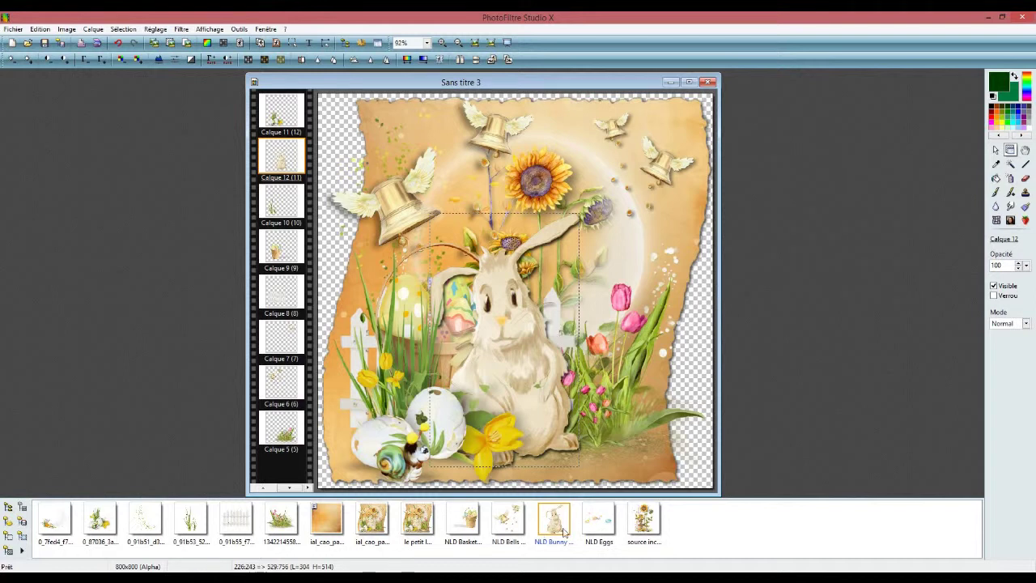
Open the NLD Eggs image and select the central group of eggs with a rectangle of about 233 x 105 pixels
click(600, 525)
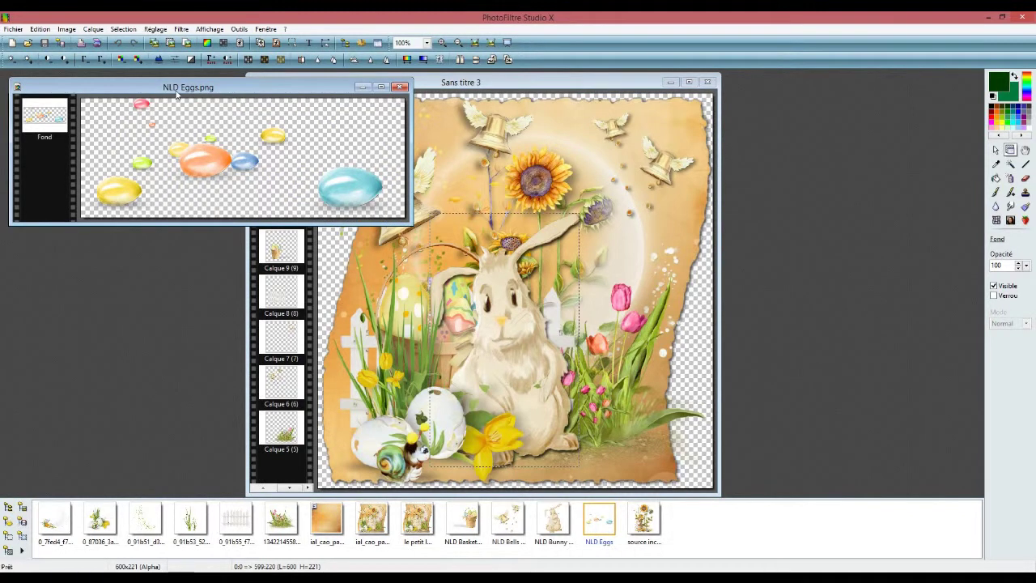
drag(175, 92, 173, 126)
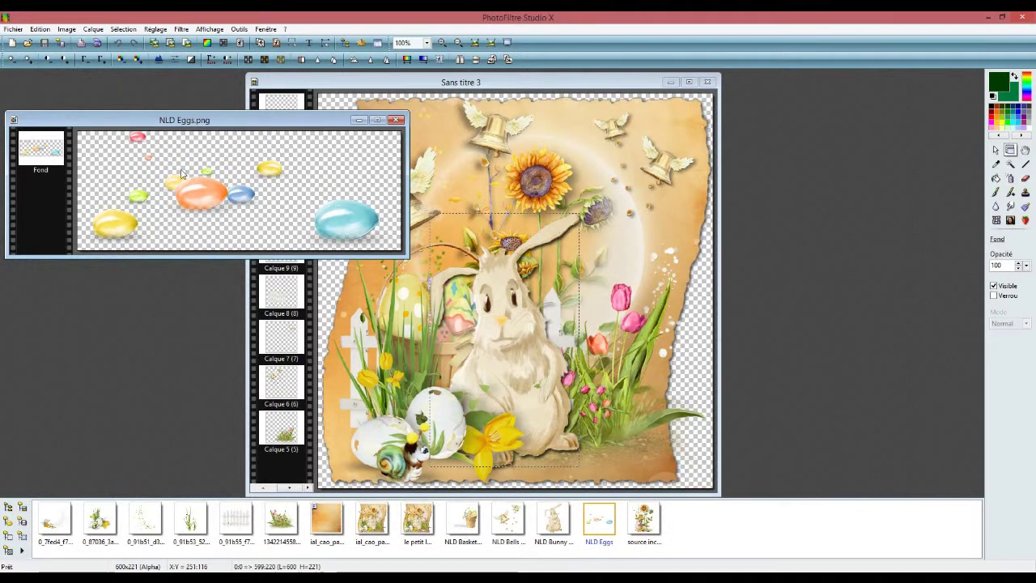
click(995, 152)
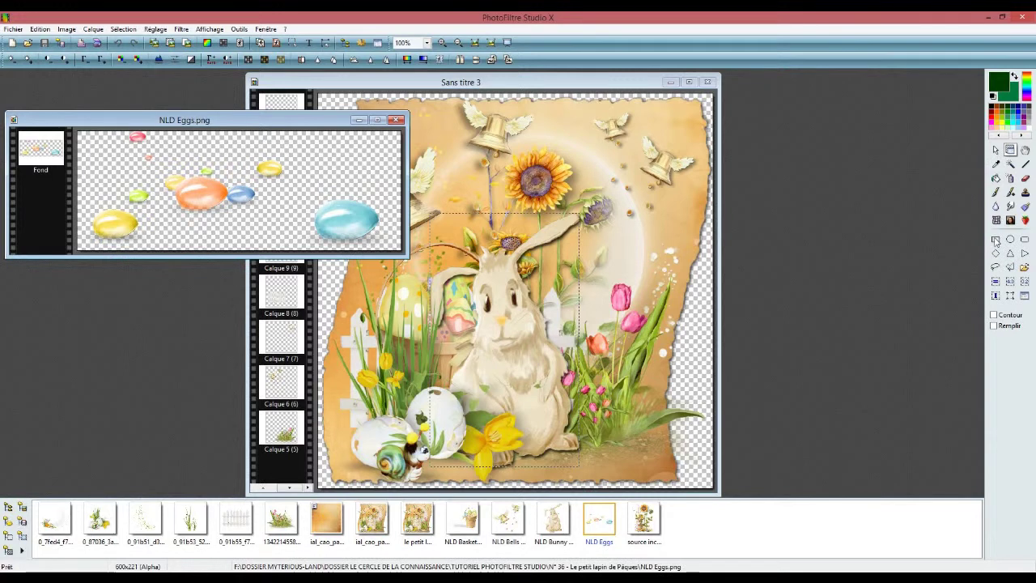
click(995, 239)
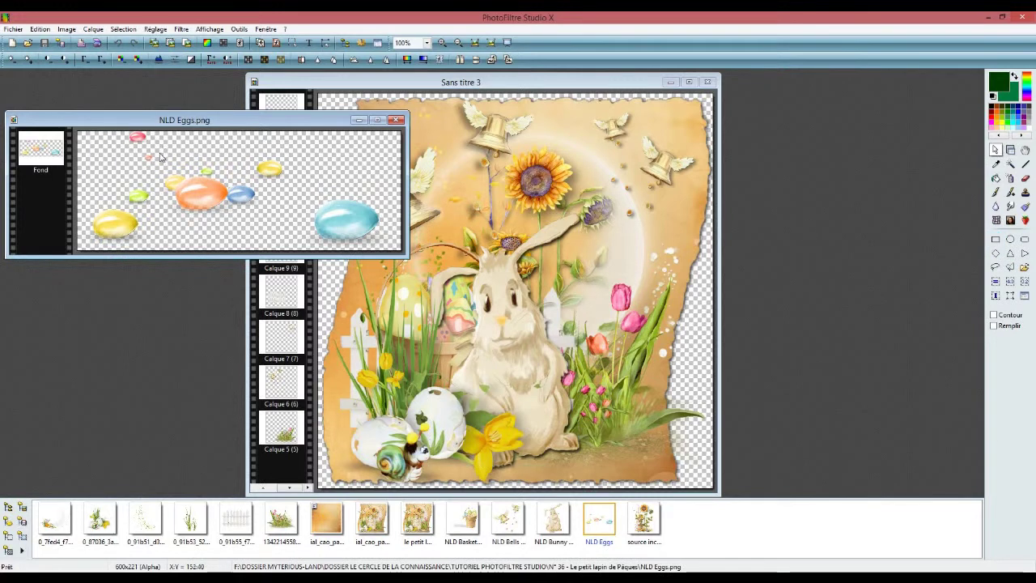
drag(160, 154, 285, 217)
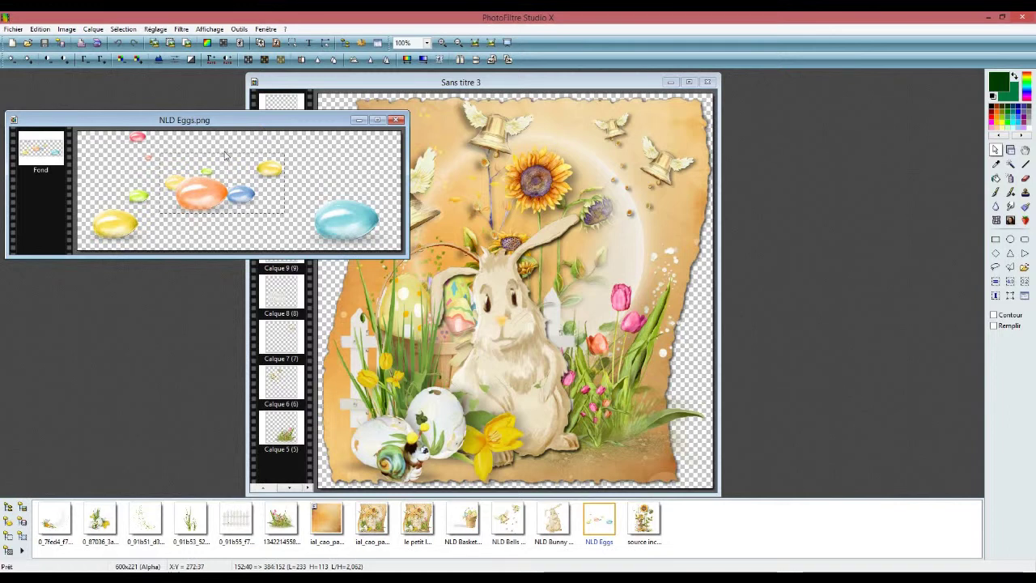
drag(226, 150, 225, 157)
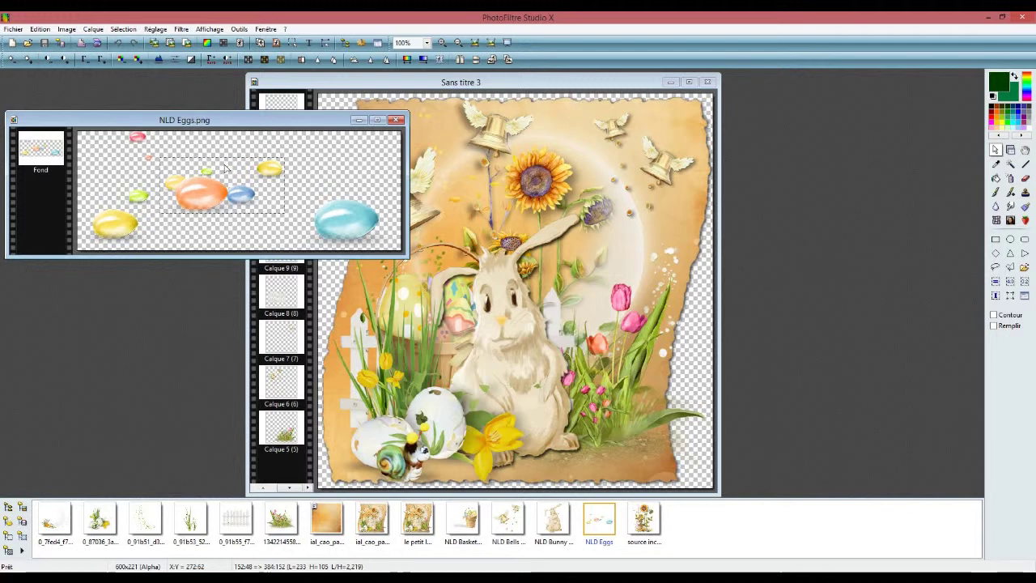
scroll(227, 166, down, 1)
scroll(226, 166, up, 1)
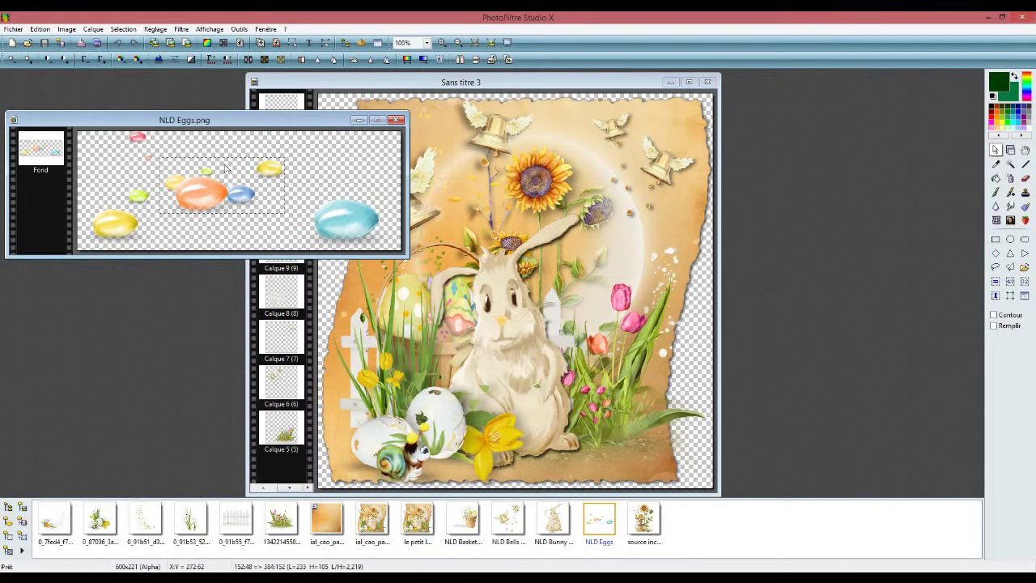
scroll(226, 169, up, 1)
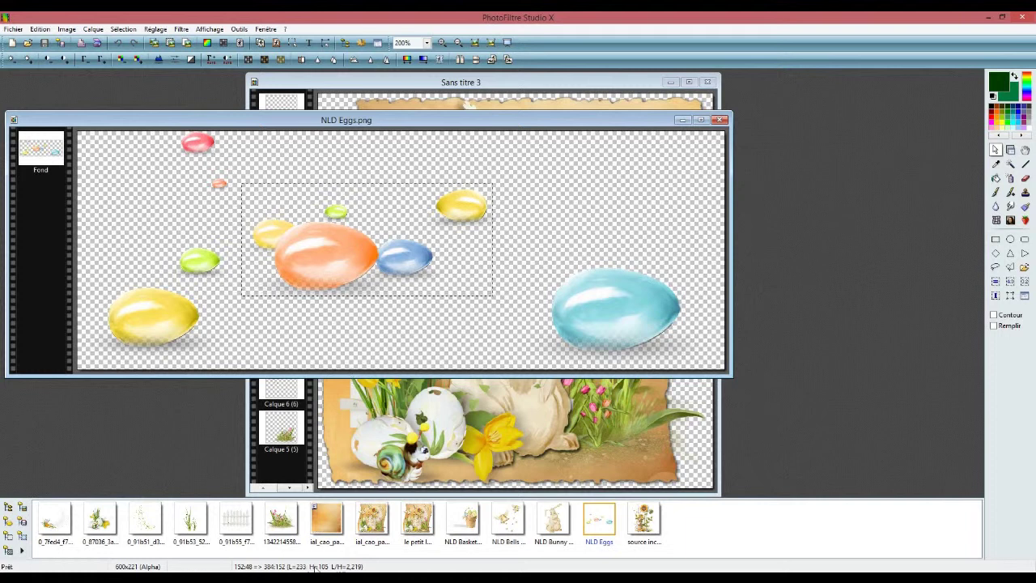
Copy the selected eggs and paste them into Sans titre 3 as a new layer above the white eggs and flowers
right_click(324, 234)
click(358, 279)
click(425, 81)
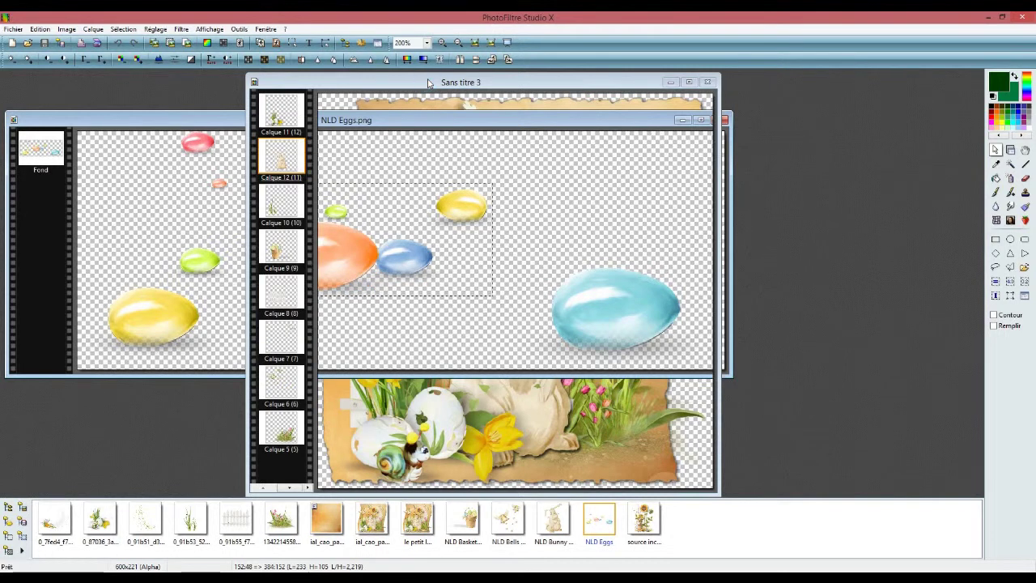
click(278, 116)
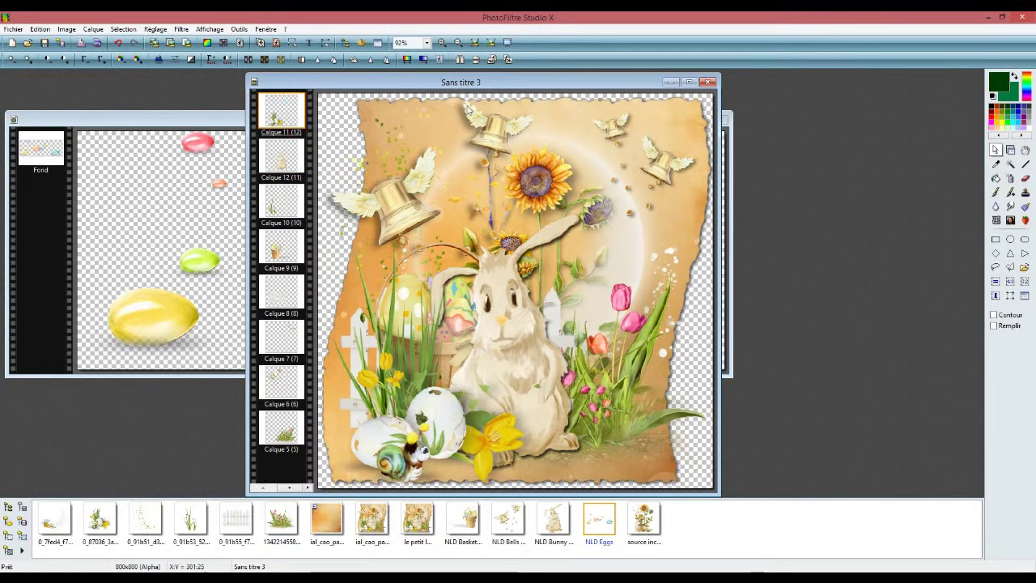
right_click(346, 138)
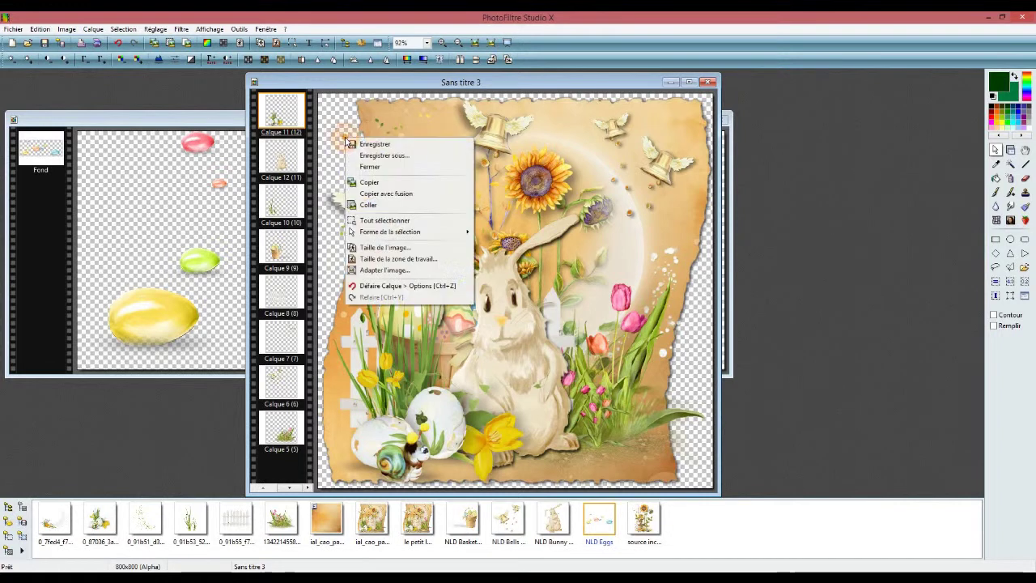
click(374, 205)
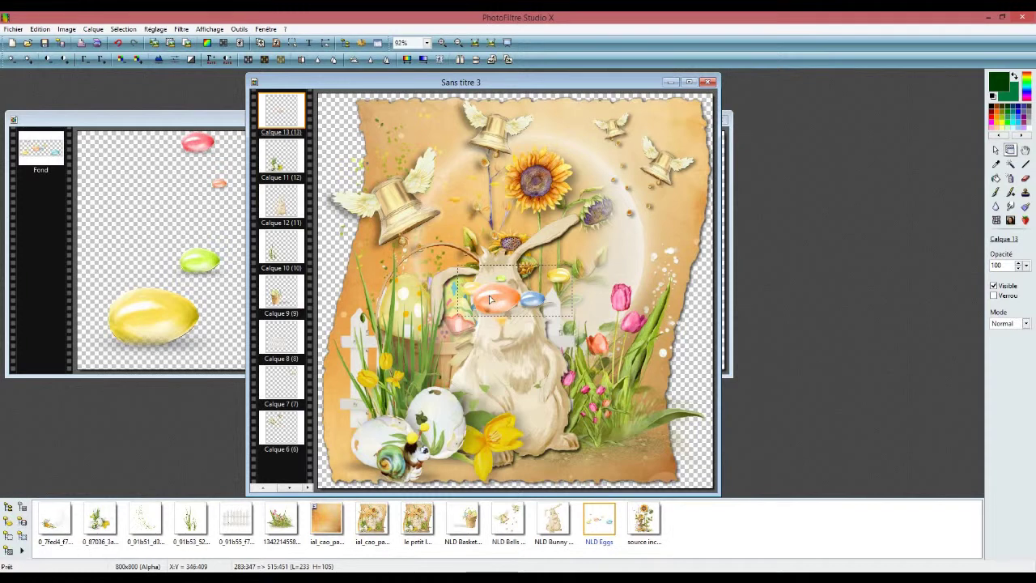
Resize the pasted eggs layer to 195 pixels wide with proportions kept, and place it at X 516, Y 690 below the tulips
drag(557, 401, 591, 462)
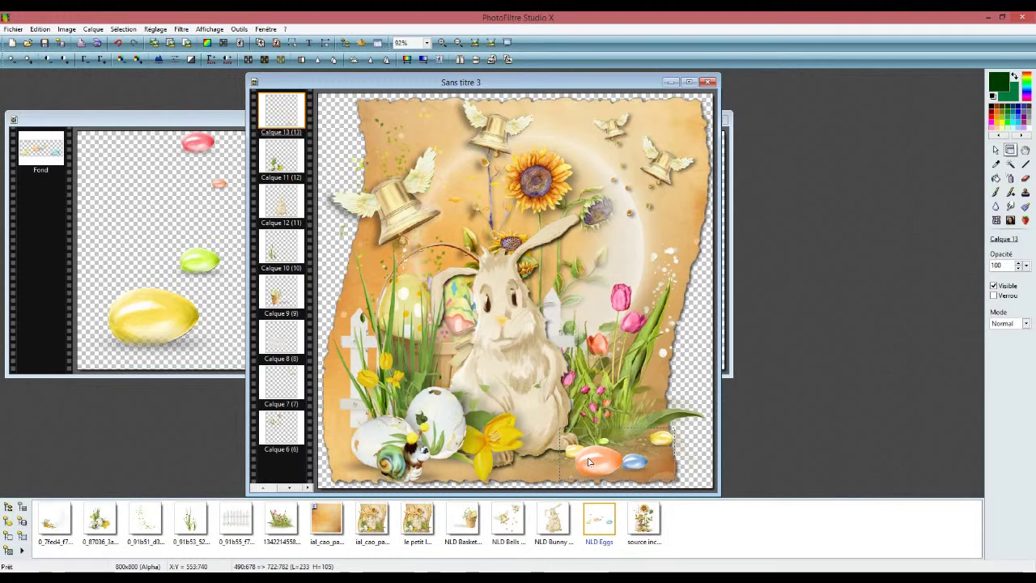
right_click(283, 118)
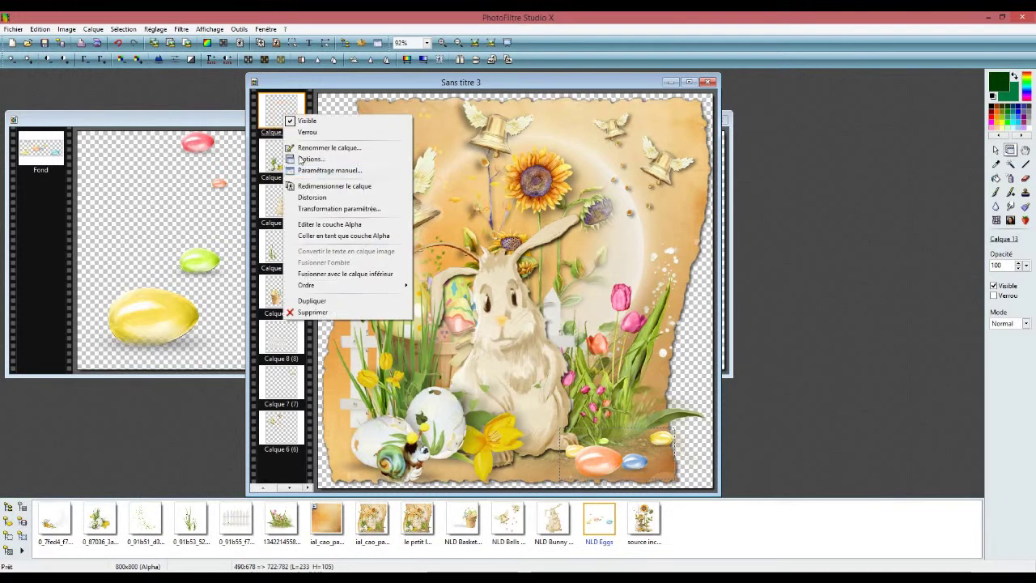
click(316, 172)
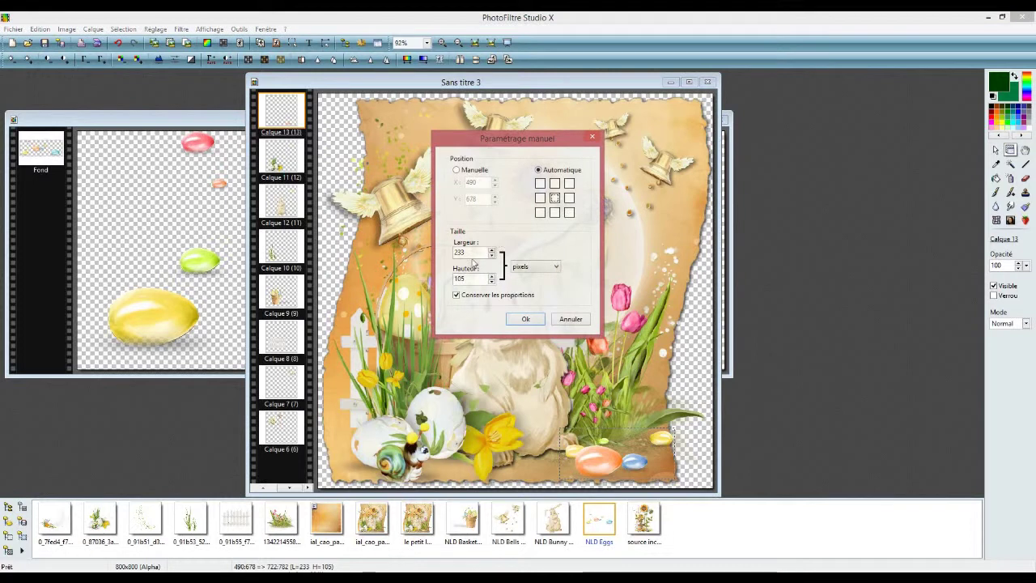
drag(474, 254, 447, 255)
text(195)
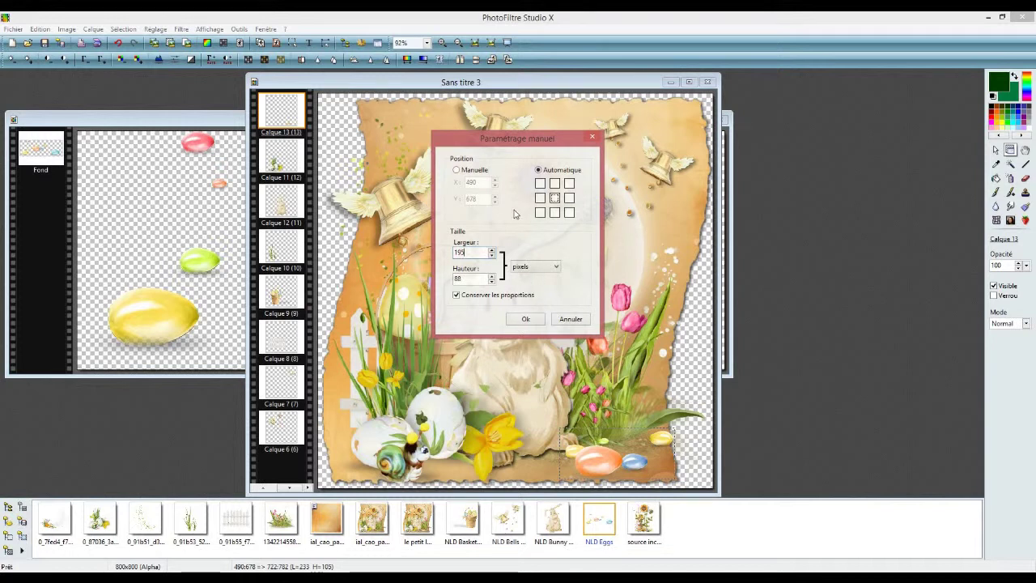
click(457, 171)
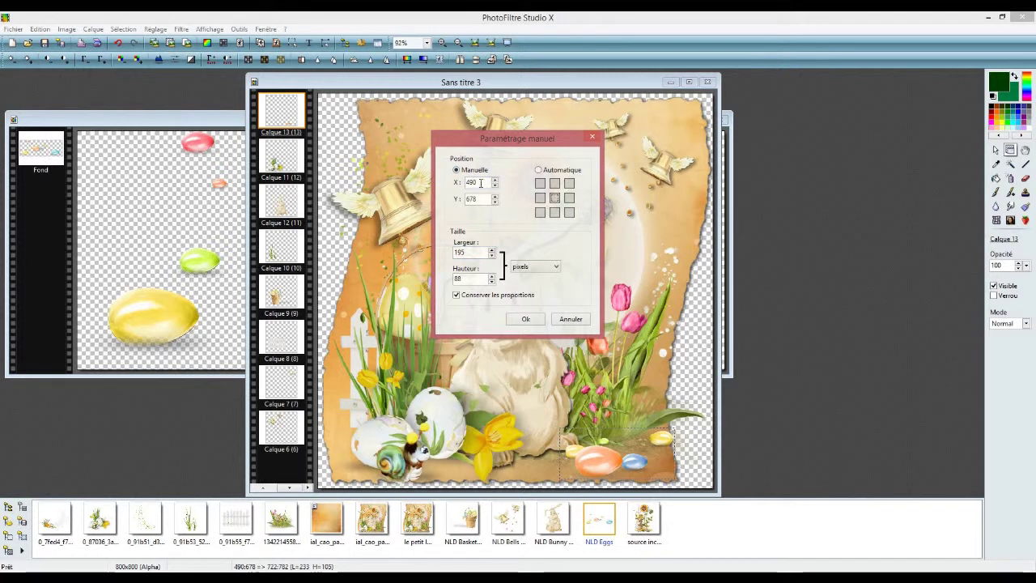
text(516)
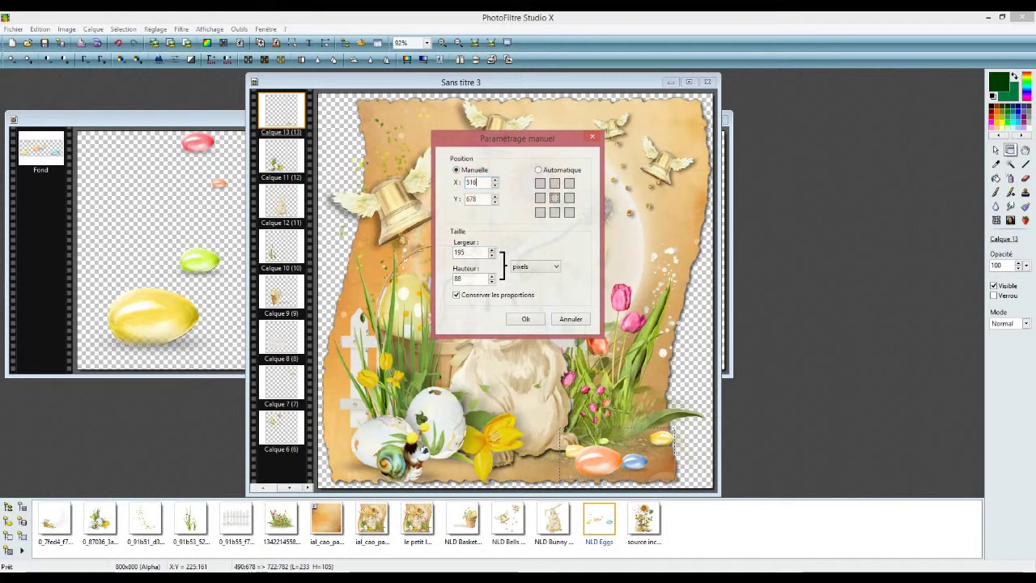
double_click(483, 199)
text(690)
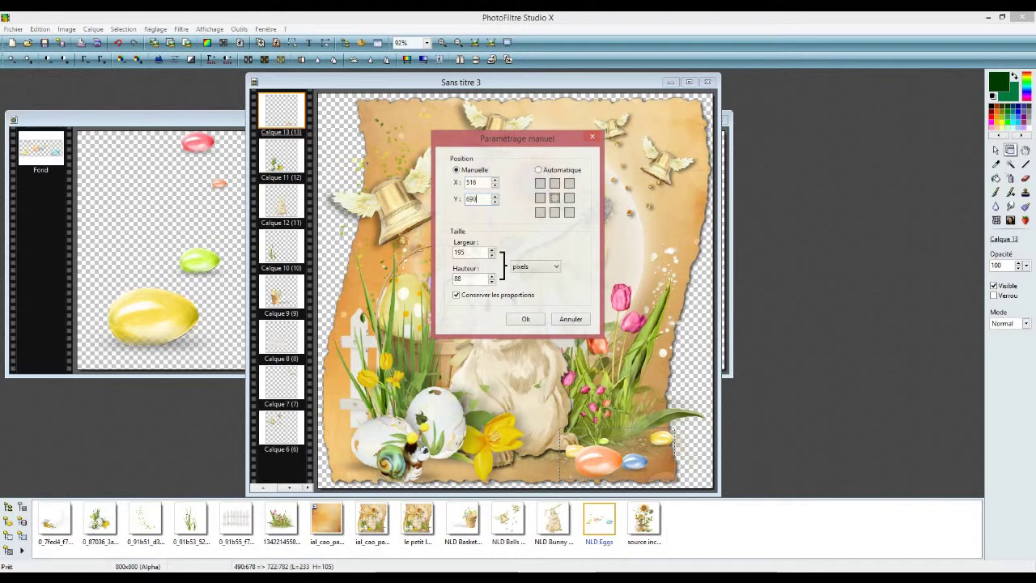
click(525, 319)
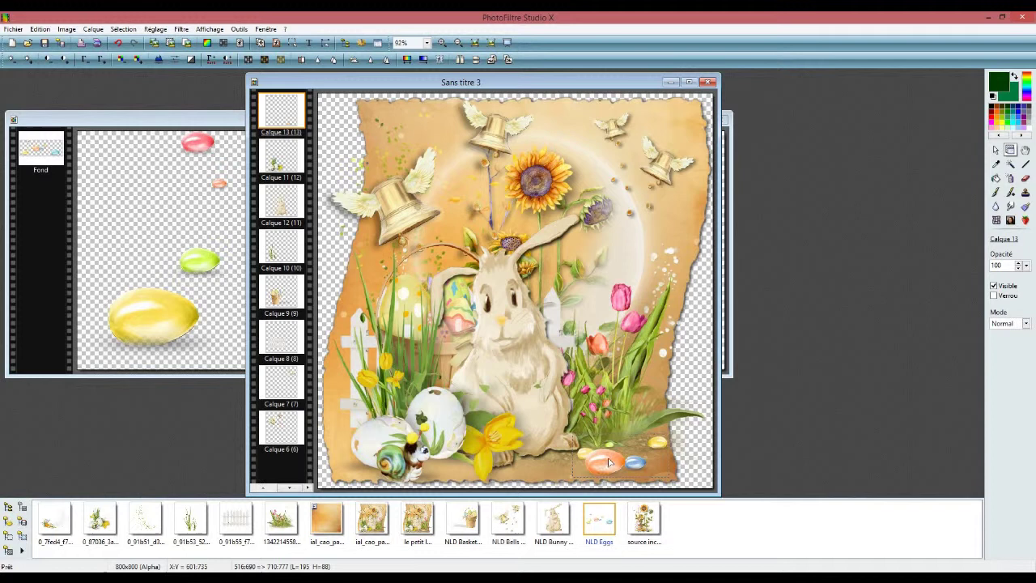
Close the NLD Eggs image and merge all layers of Sans titre 3
click(209, 123)
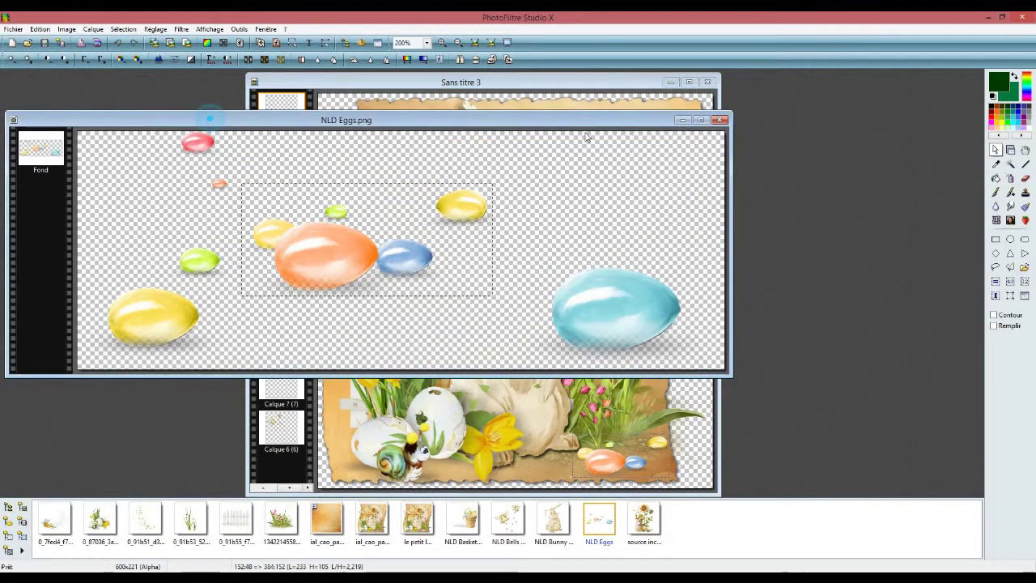
click(476, 87)
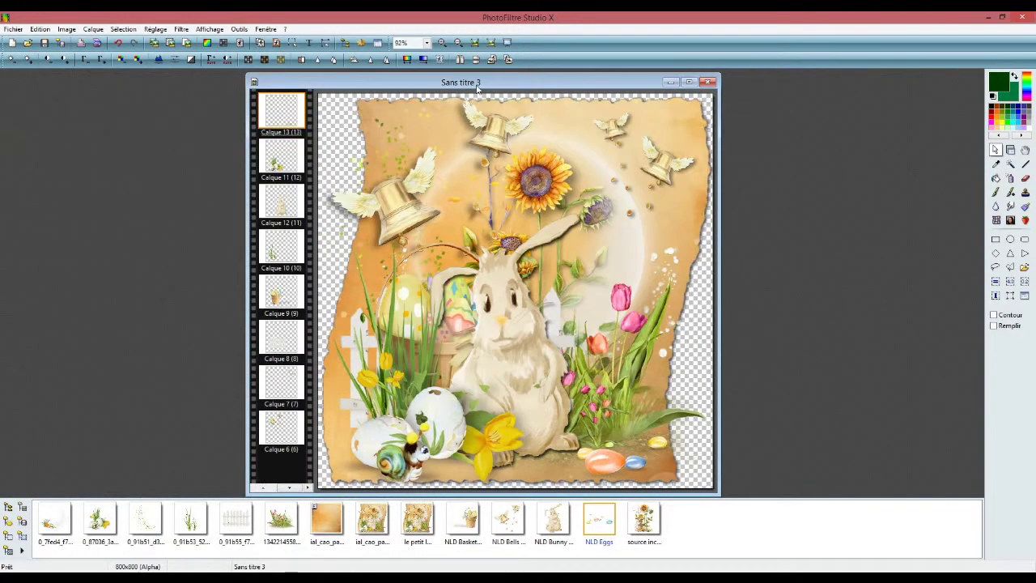
drag(477, 86, 455, 85)
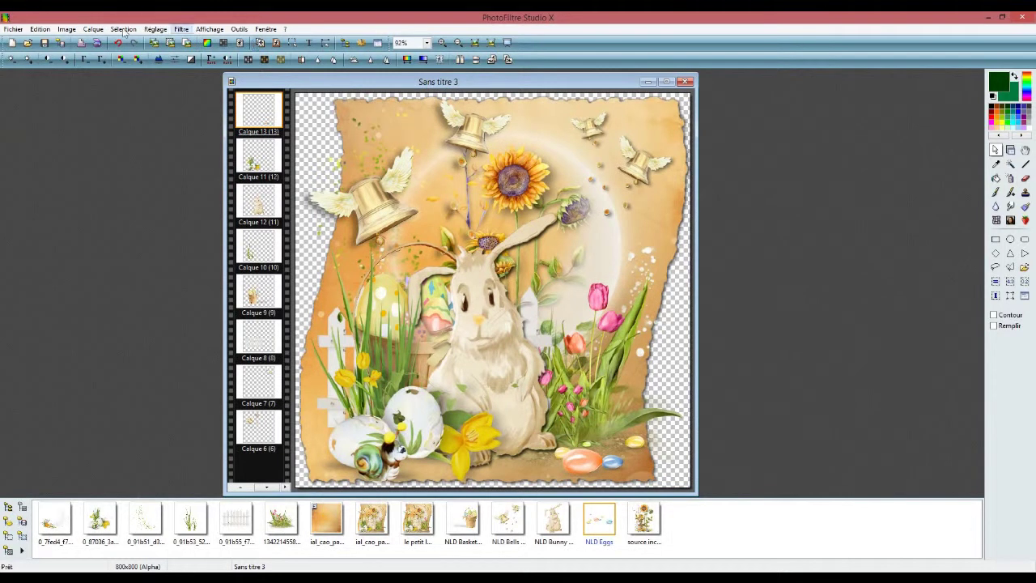
click(93, 30)
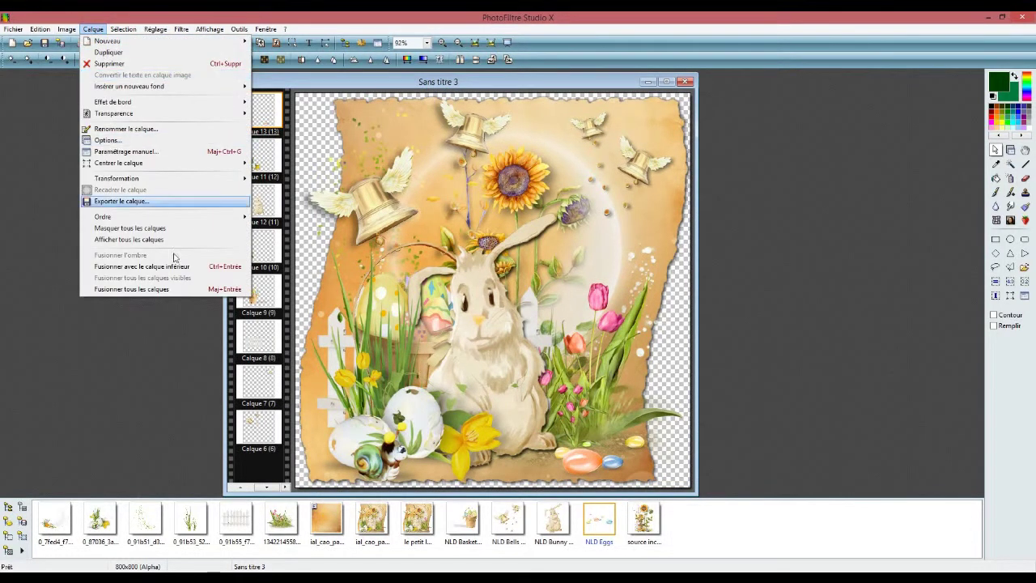
click(175, 289)
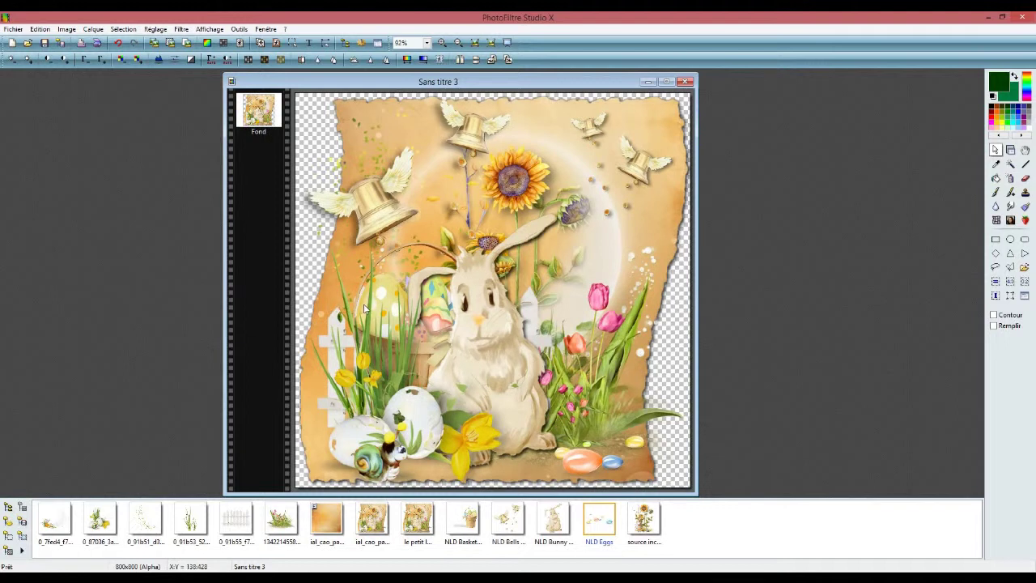
Open the text settings to add a text to the merged picture
click(308, 42)
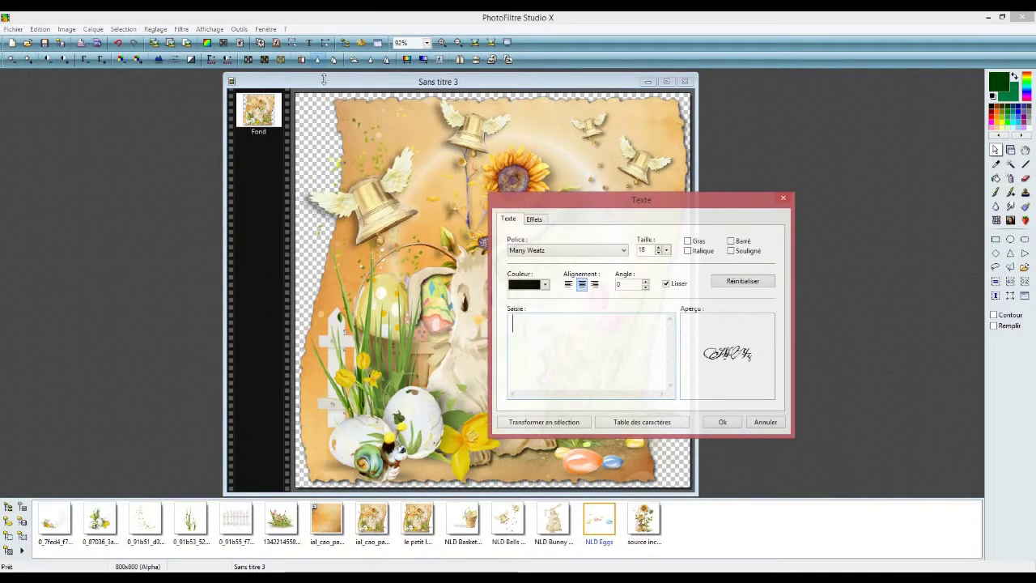
drag(569, 204, 551, 205)
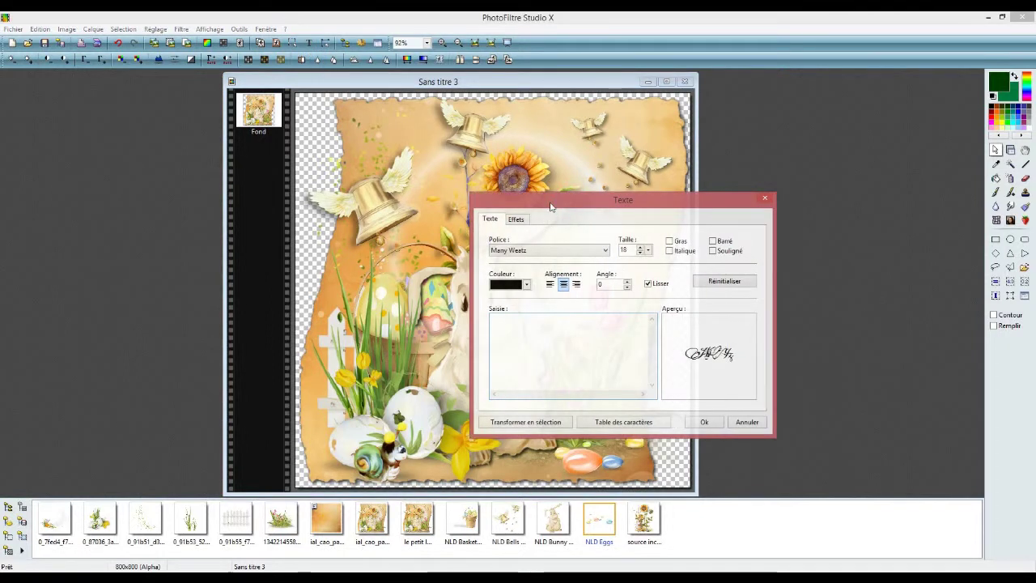